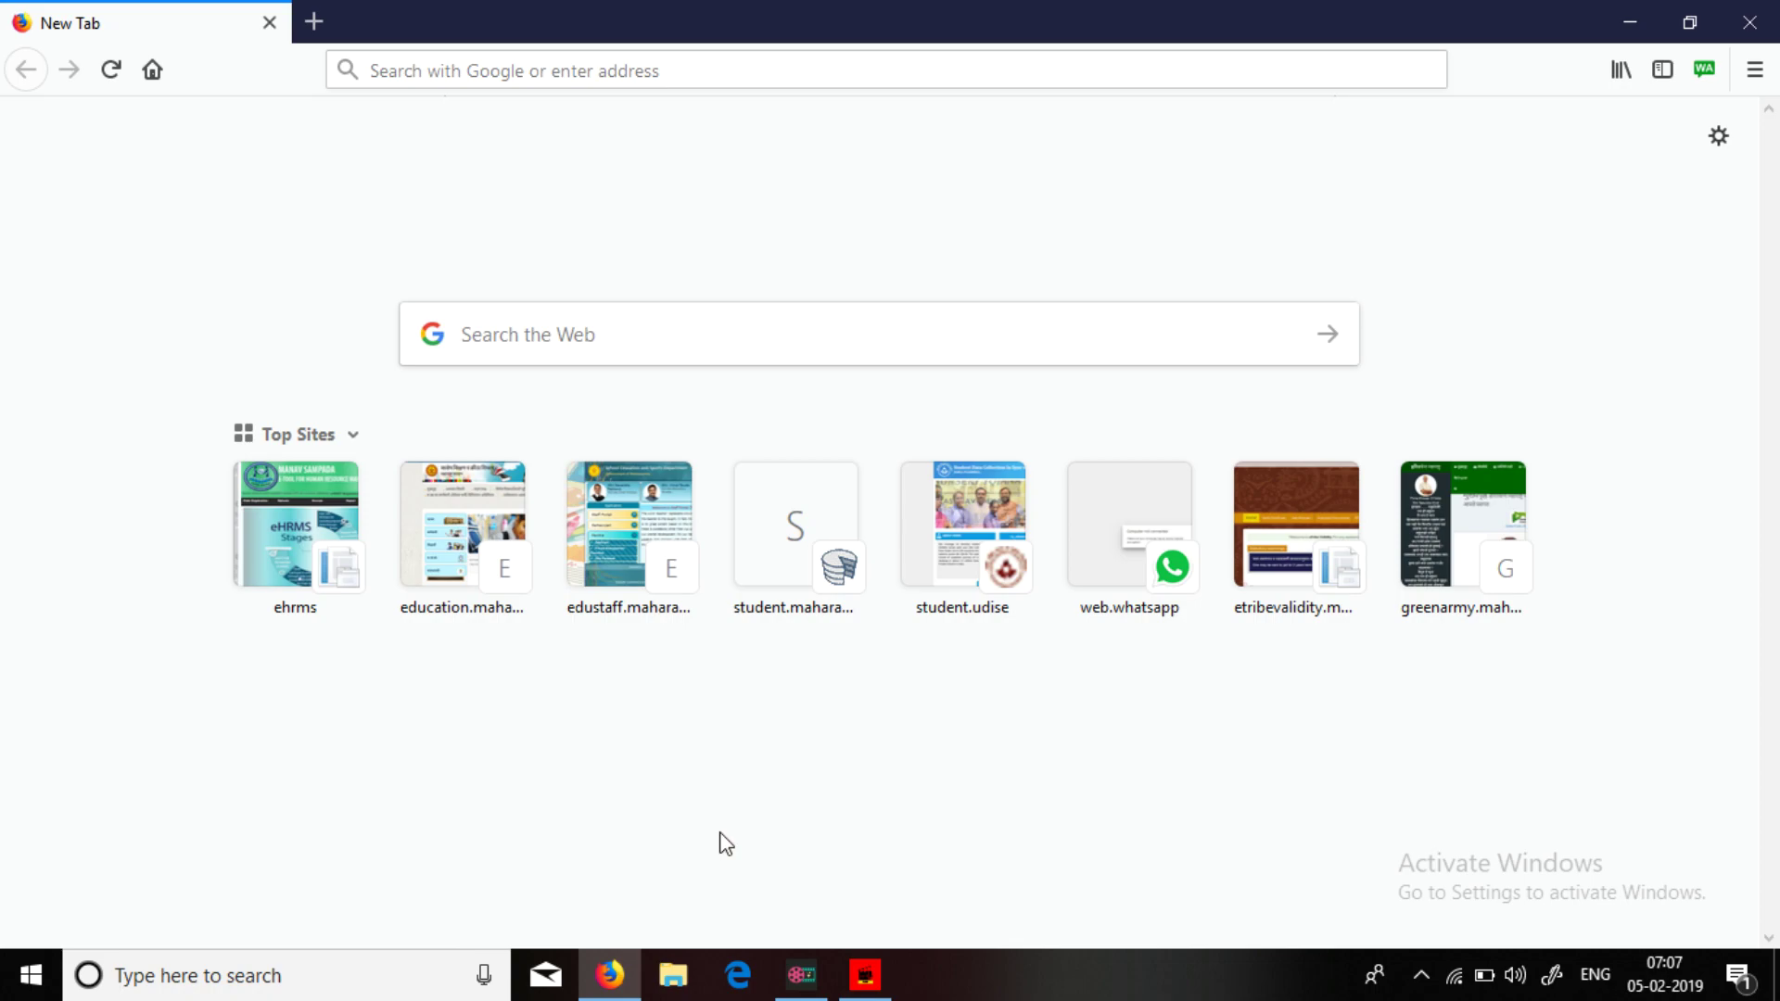
Open the education.maharashtra.gov.in site and go to its student (विद्यार्थी) portal login page.
{"action": "mouse_move", "coordinate": [621, 973]}
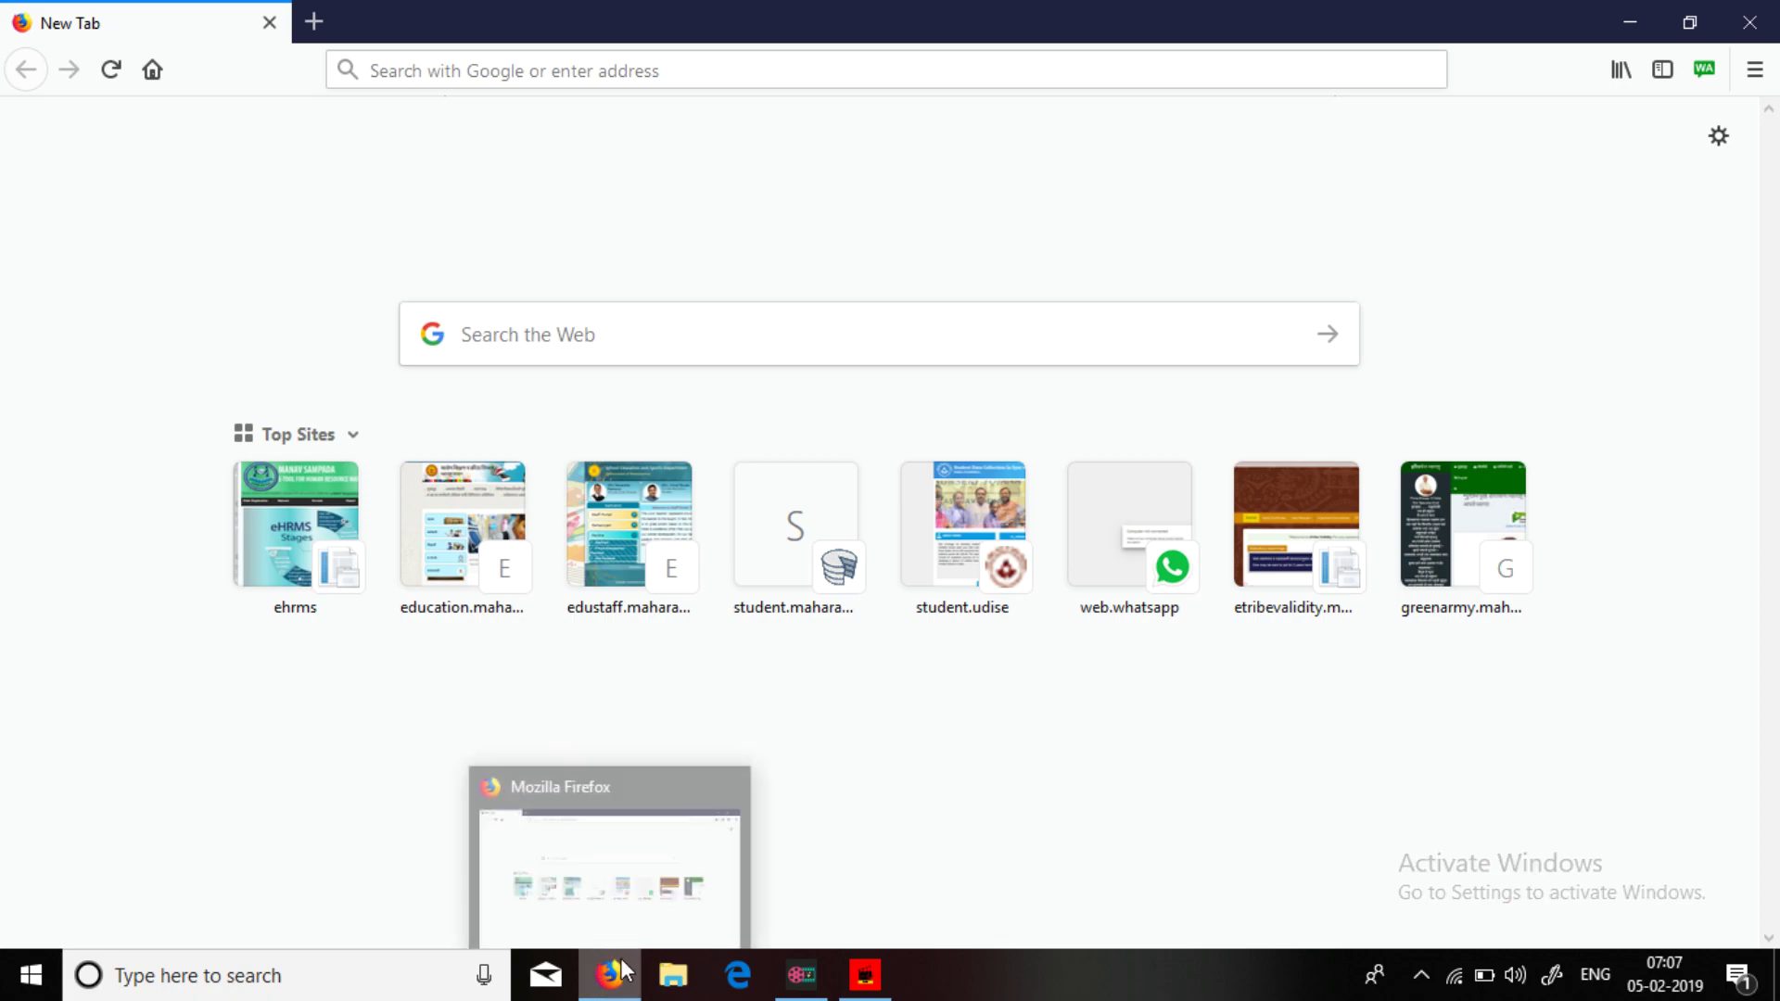
{"action": "left_click", "coordinate": [451, 541]}
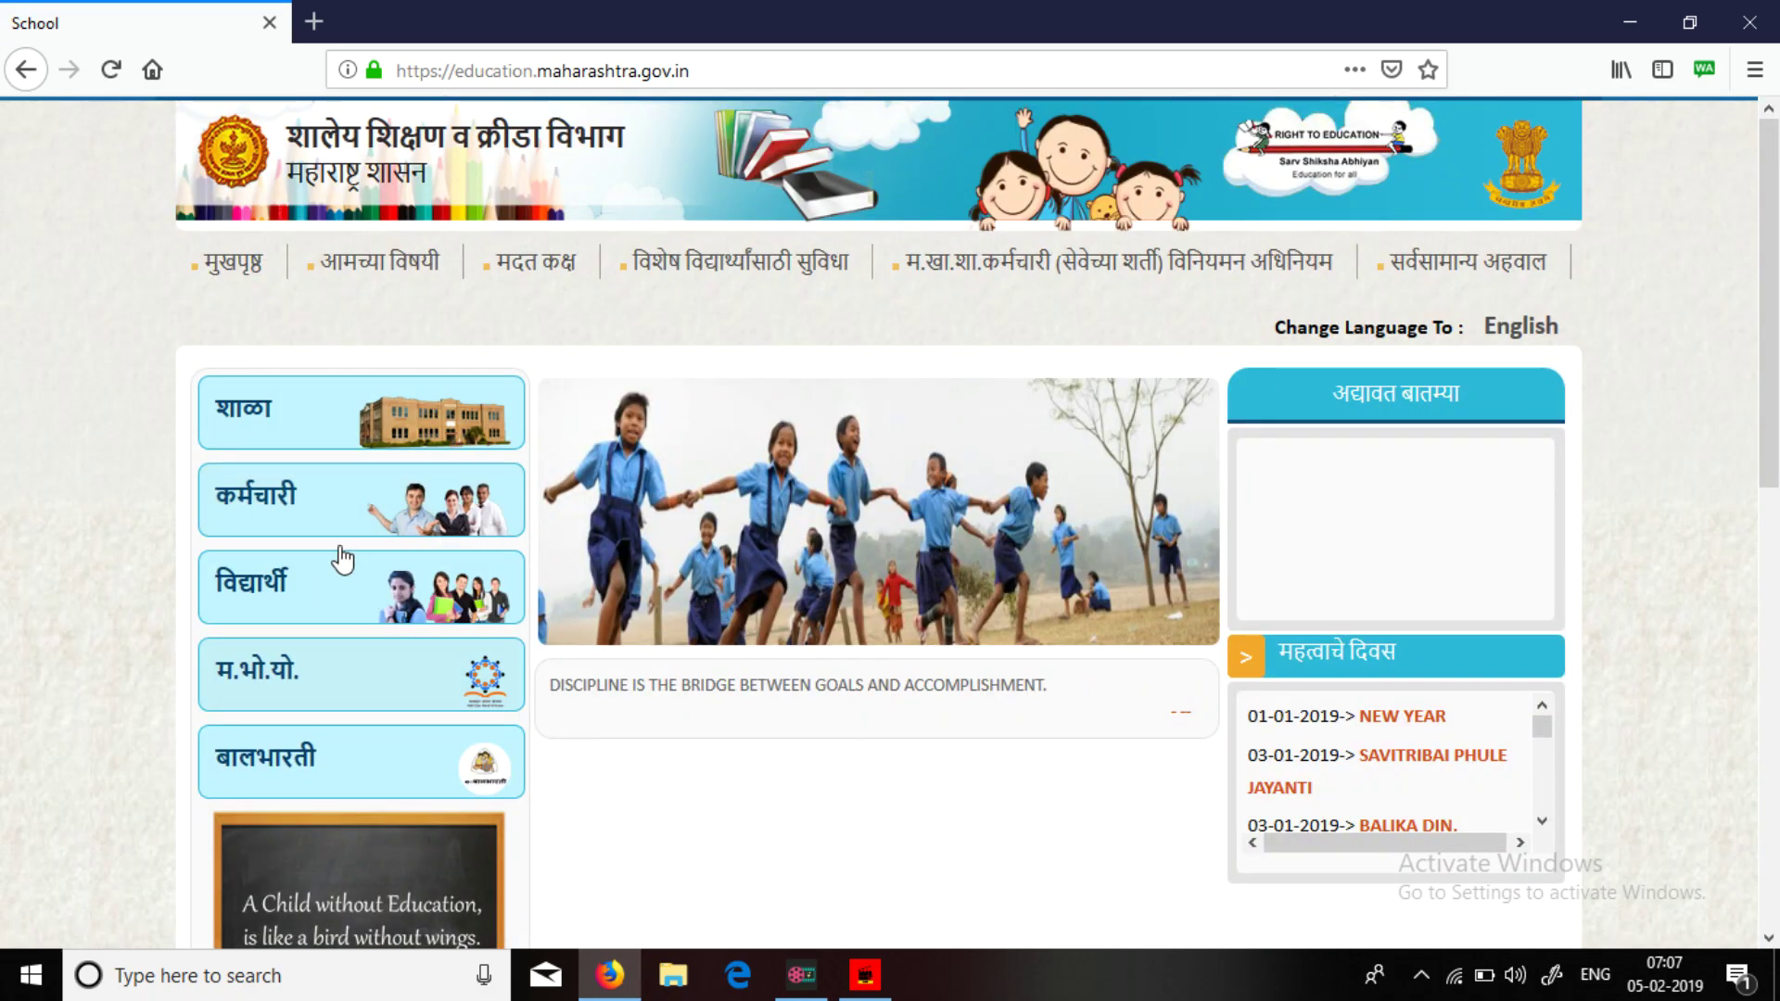
{"action": "left_click", "coordinate": [327, 574]}
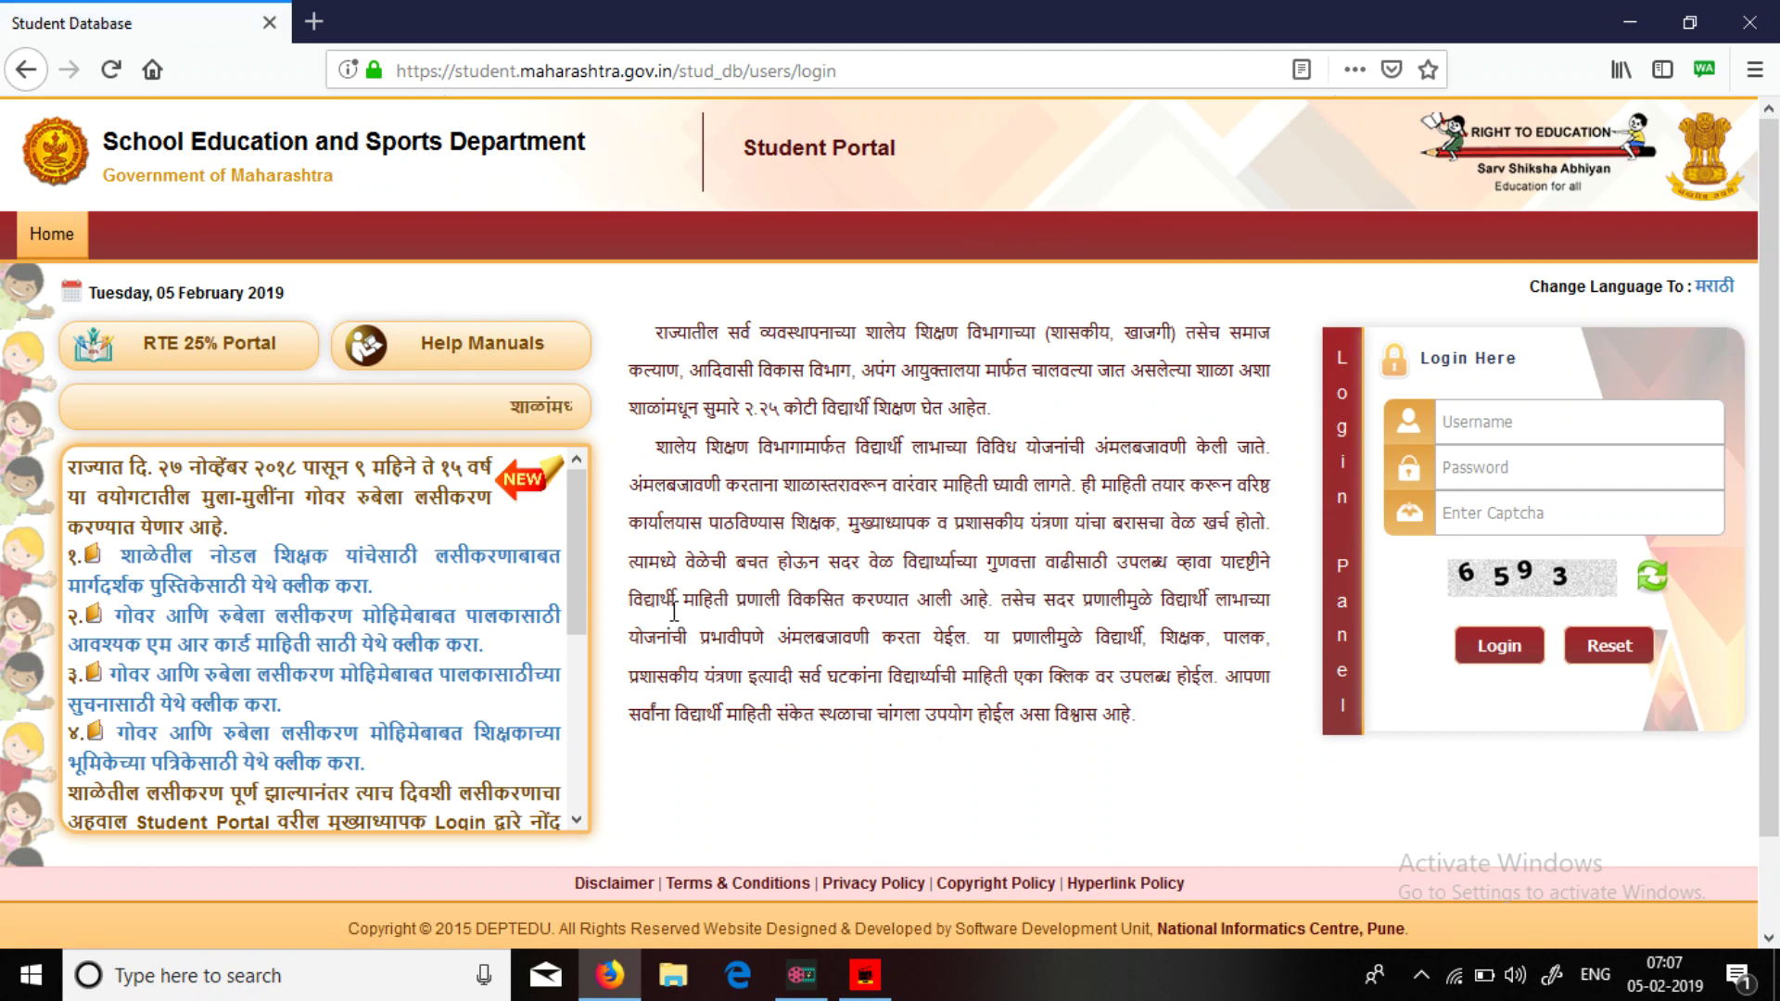
Log in to the Student Portal as head master with the school's username, its saved password and the displayed captcha.
{"action": "left_click", "coordinate": [1517, 429]}
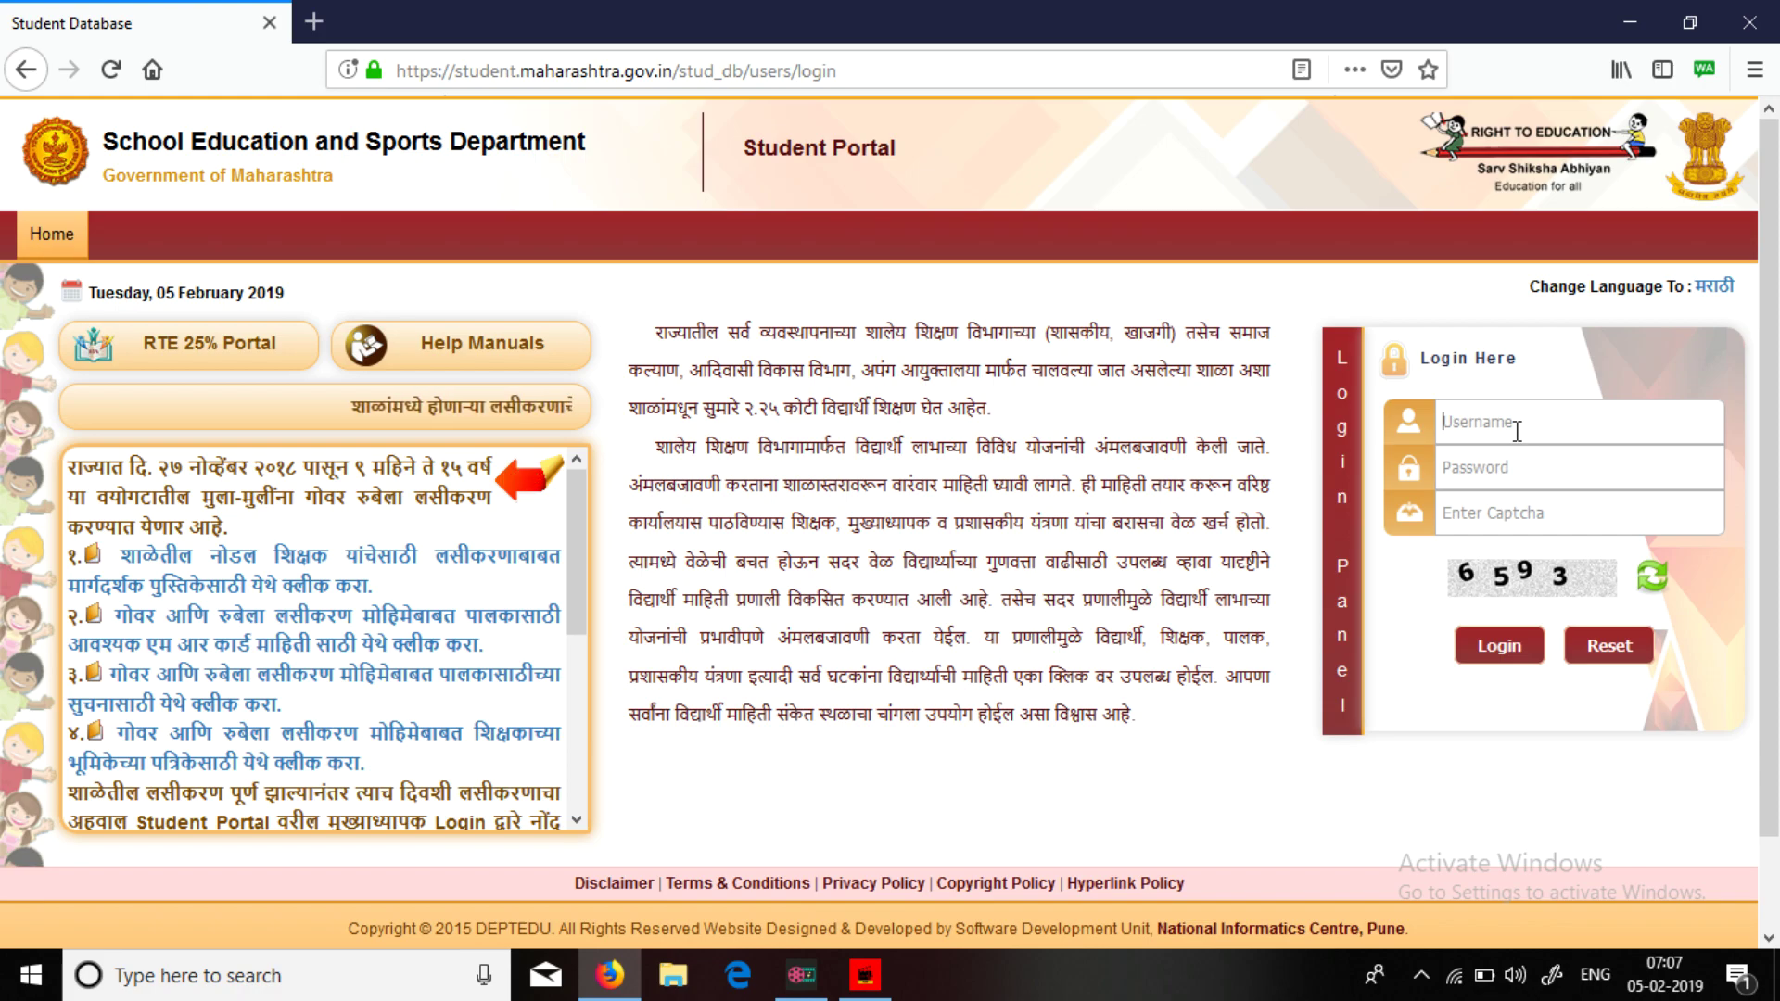
{"action": "left_click", "coordinate": [1518, 429]}
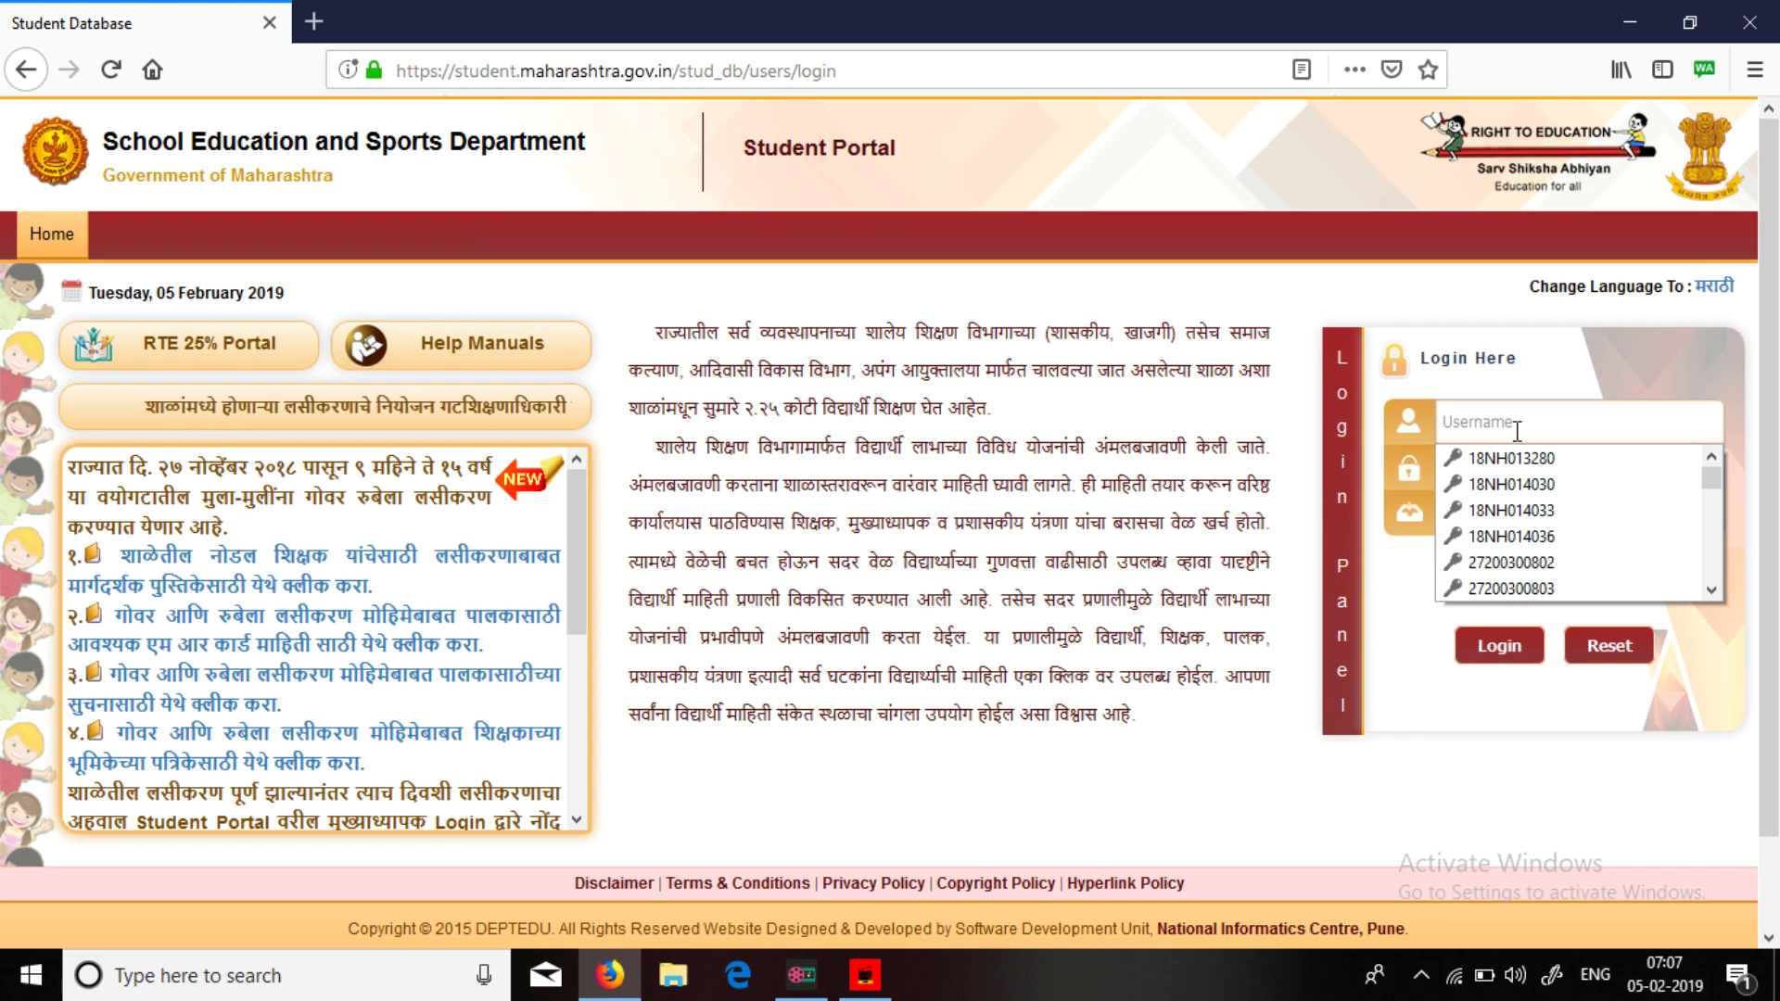
{"action": "type", "text": "272"}
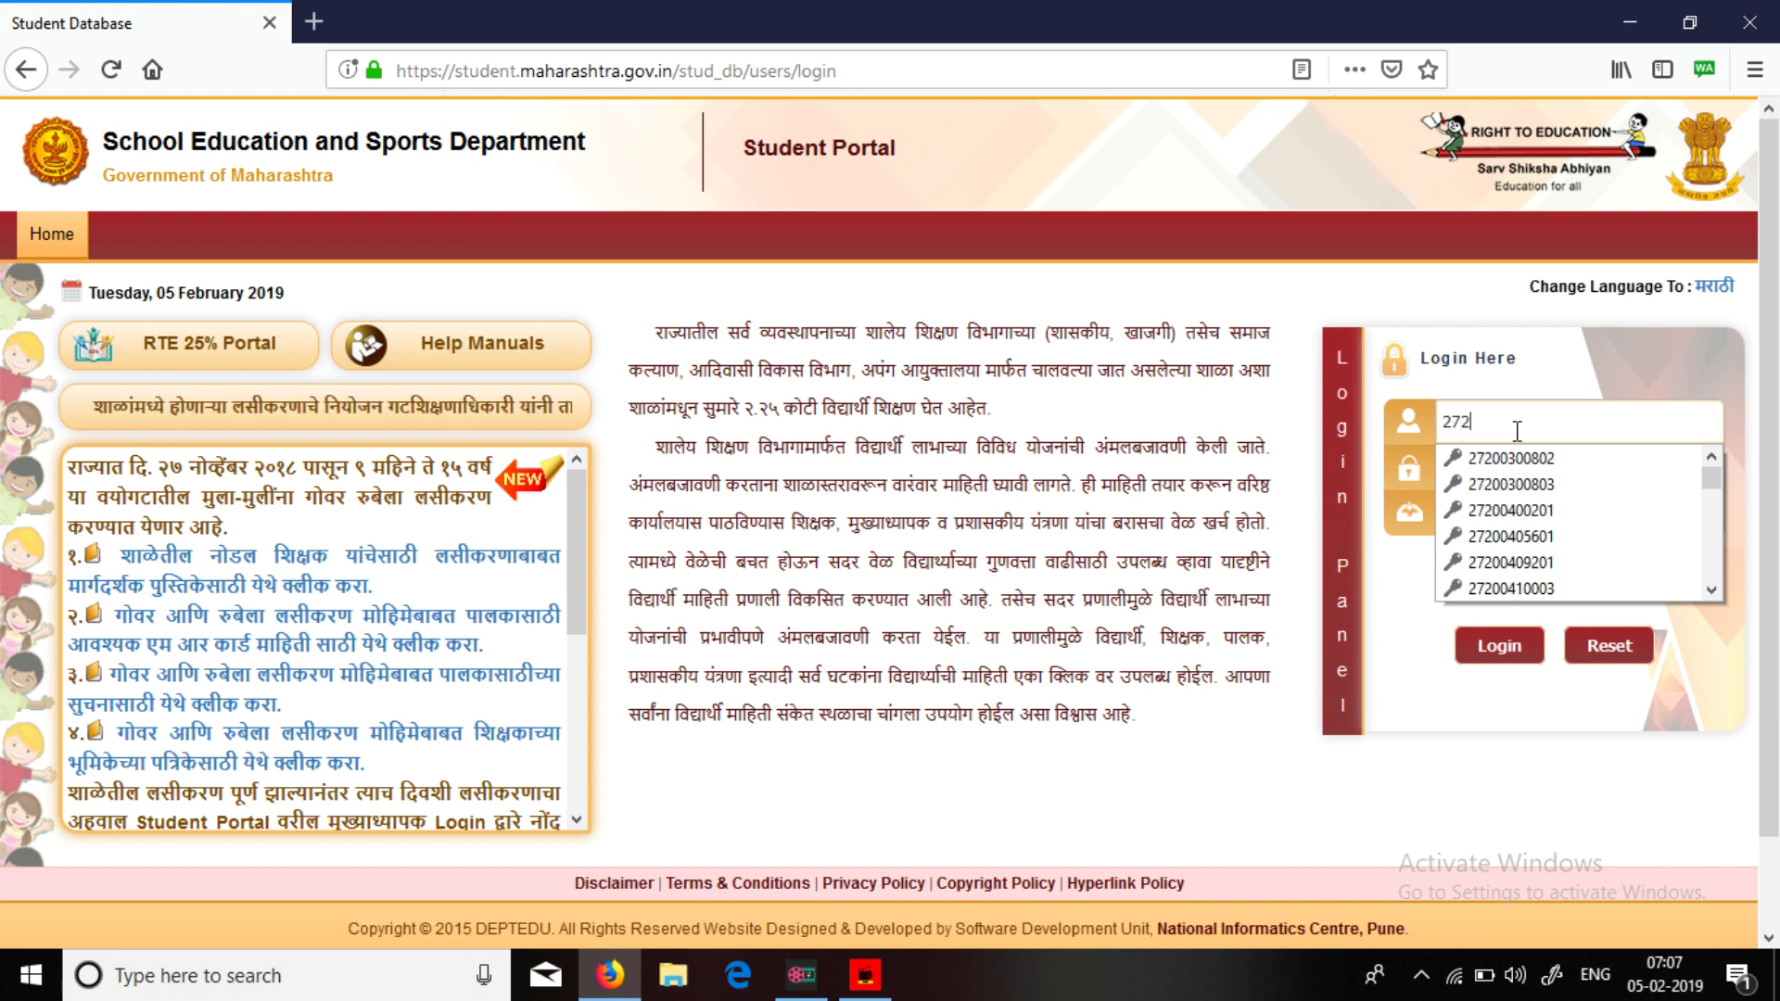
{"action": "type", "text": "01306301"}
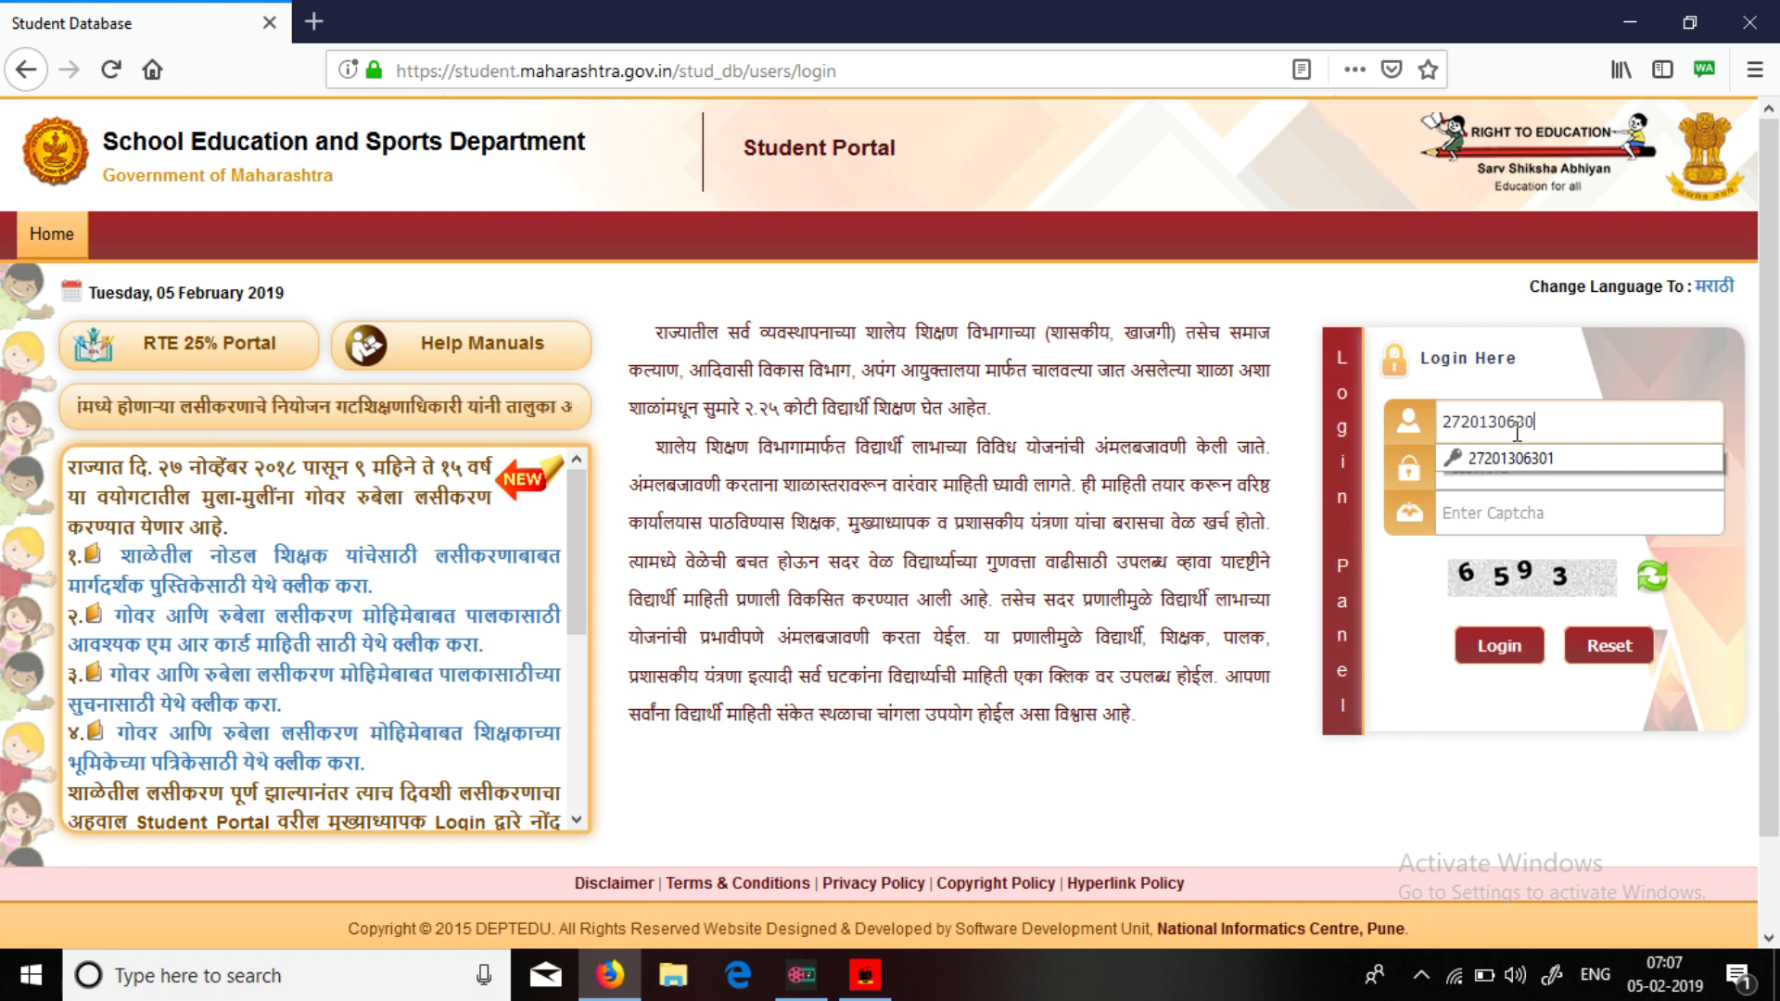
{"action": "left_click", "coordinate": [1511, 458]}
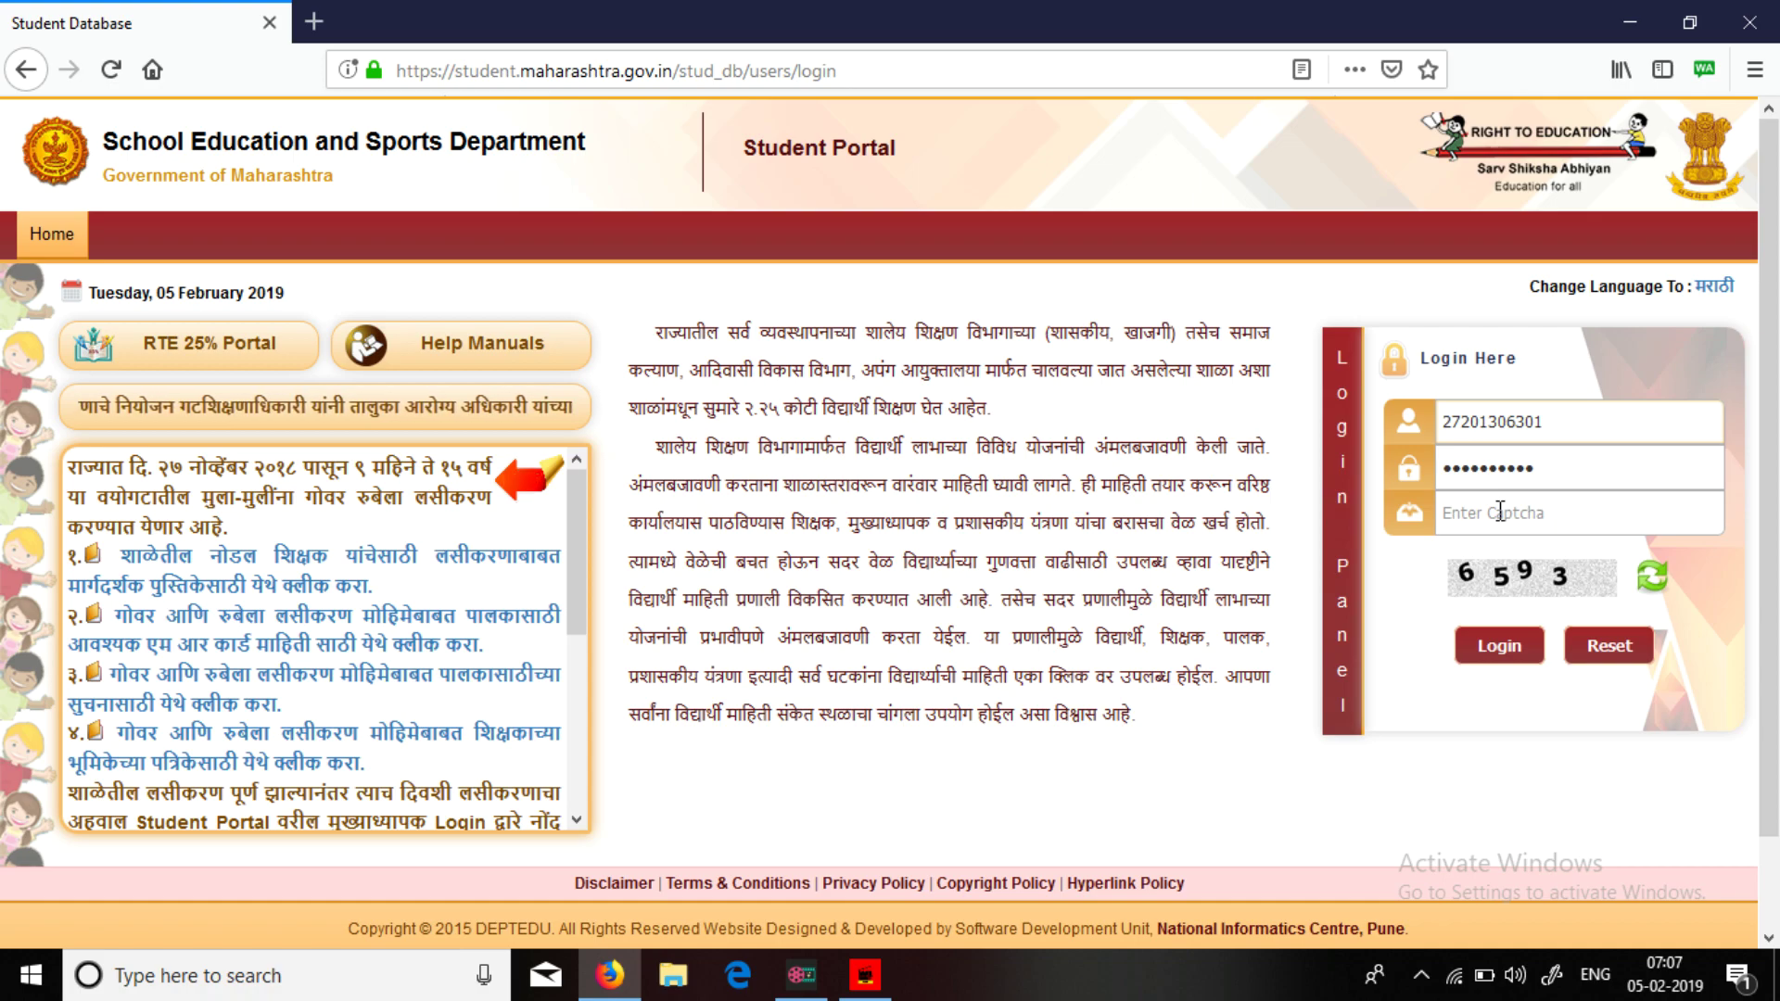
{"action": "left_click", "coordinate": [1500, 512]}
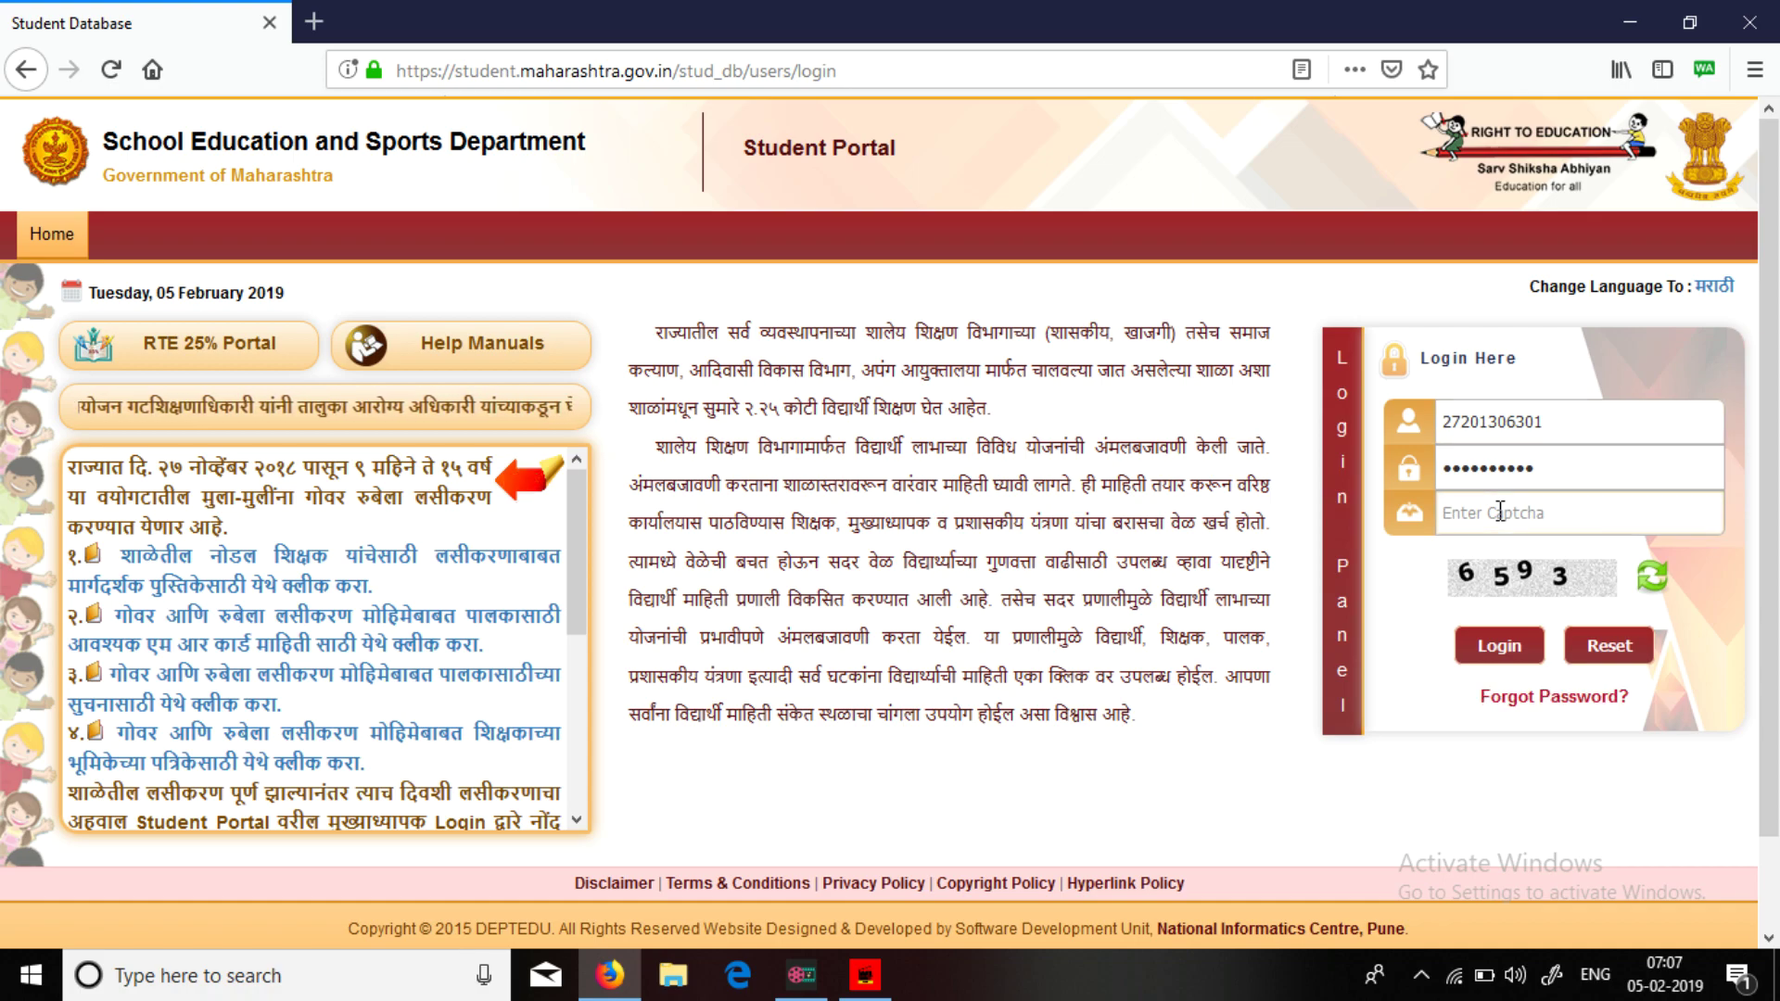
{"action": "type", "text": "659"}
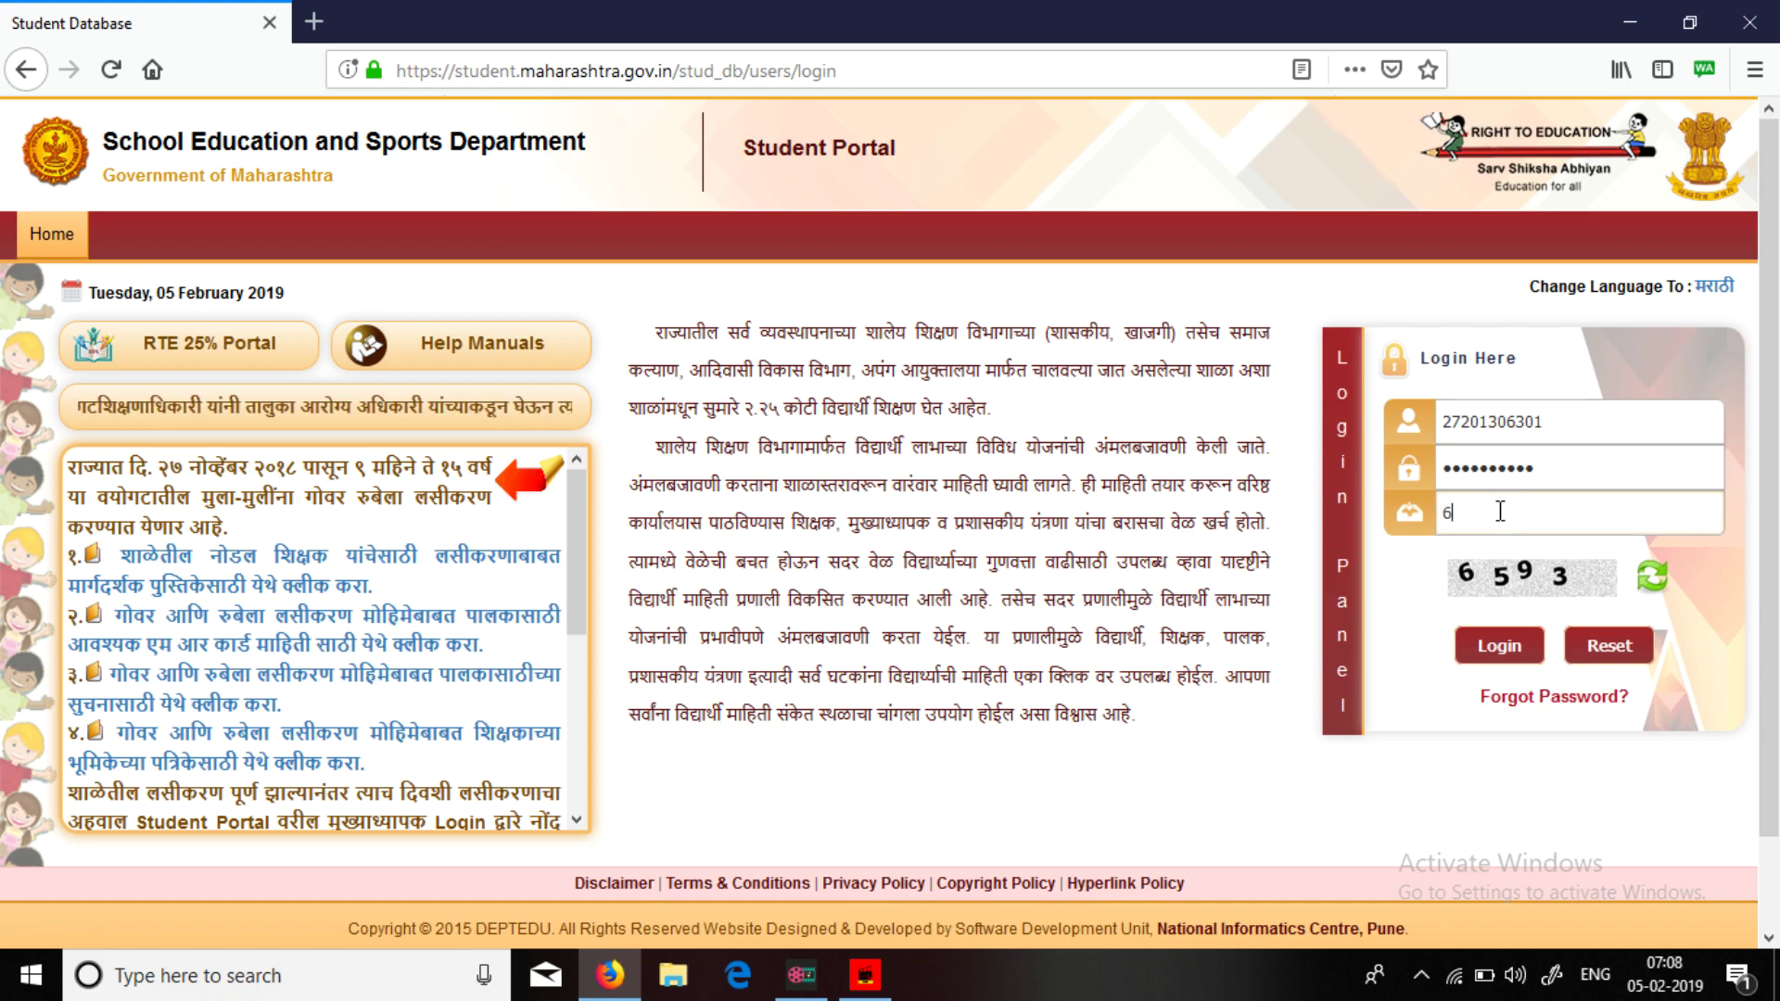
{"action": "type", "text": "3"}
{"action": "left_click", "coordinate": [1486, 652]}
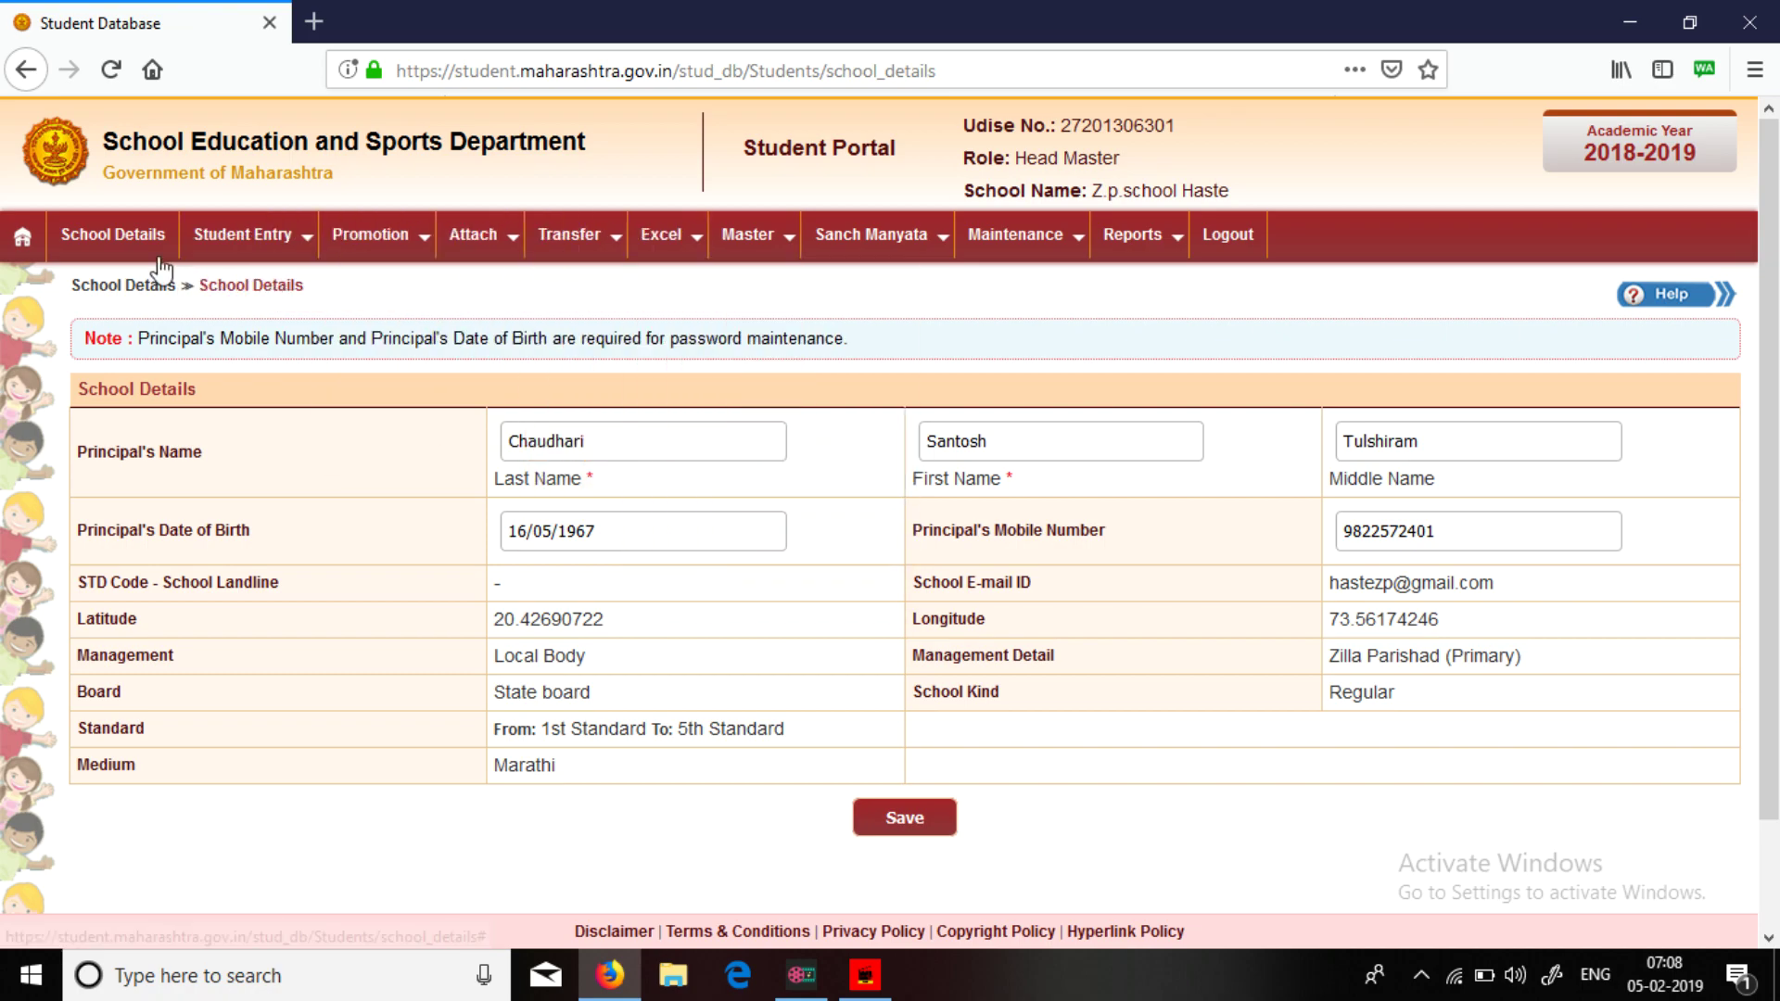
Open the Delete Student page for making student delete requests.
{"action": "mouse_move", "coordinate": [371, 243]}
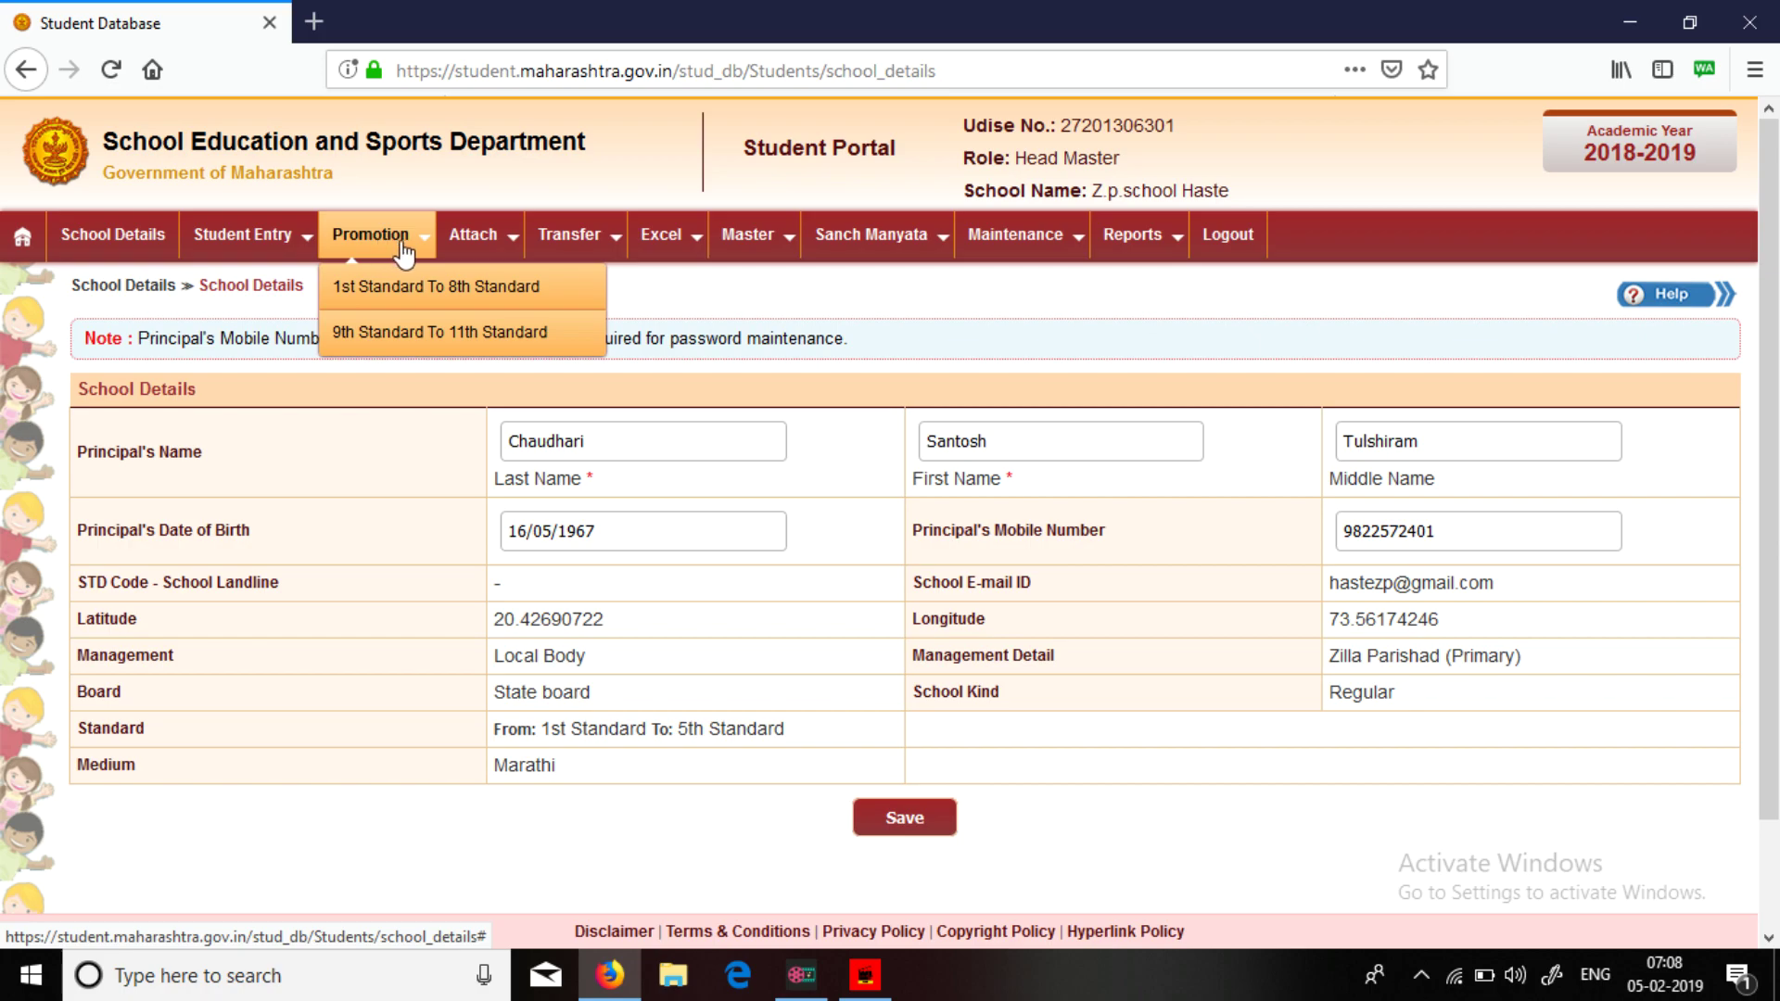
{"action": "mouse_move", "coordinate": [662, 243]}
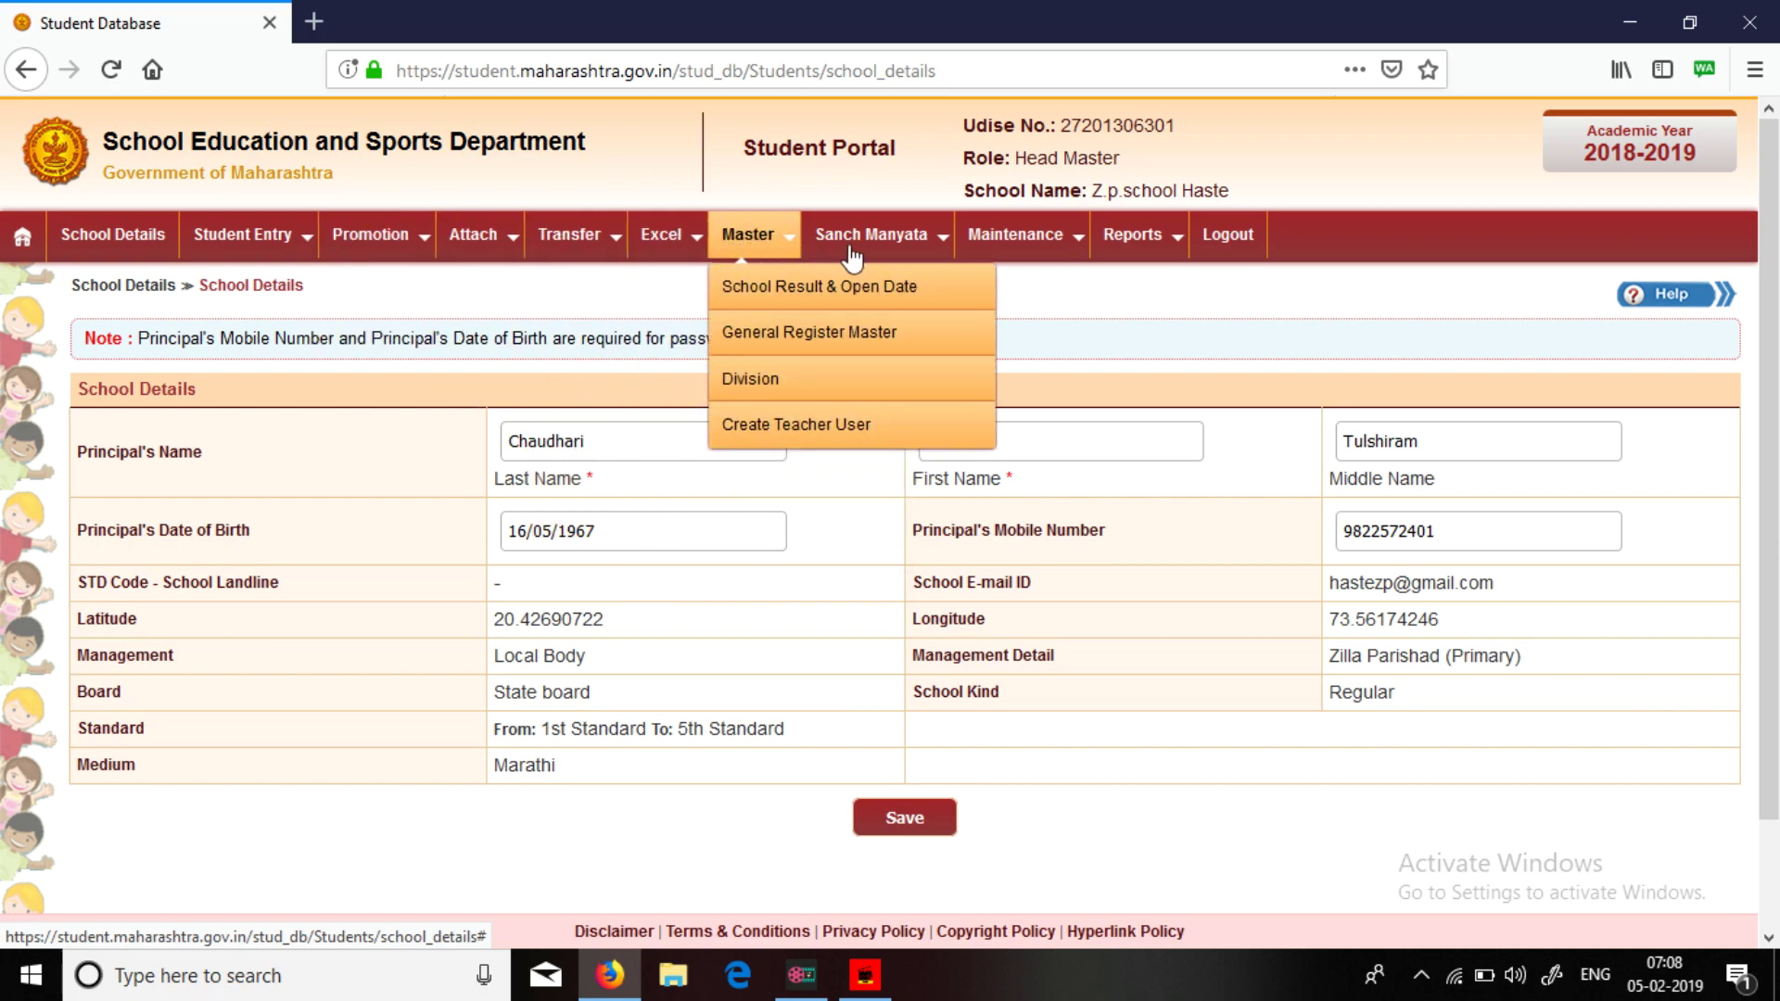
{"action": "mouse_move", "coordinate": [1025, 262]}
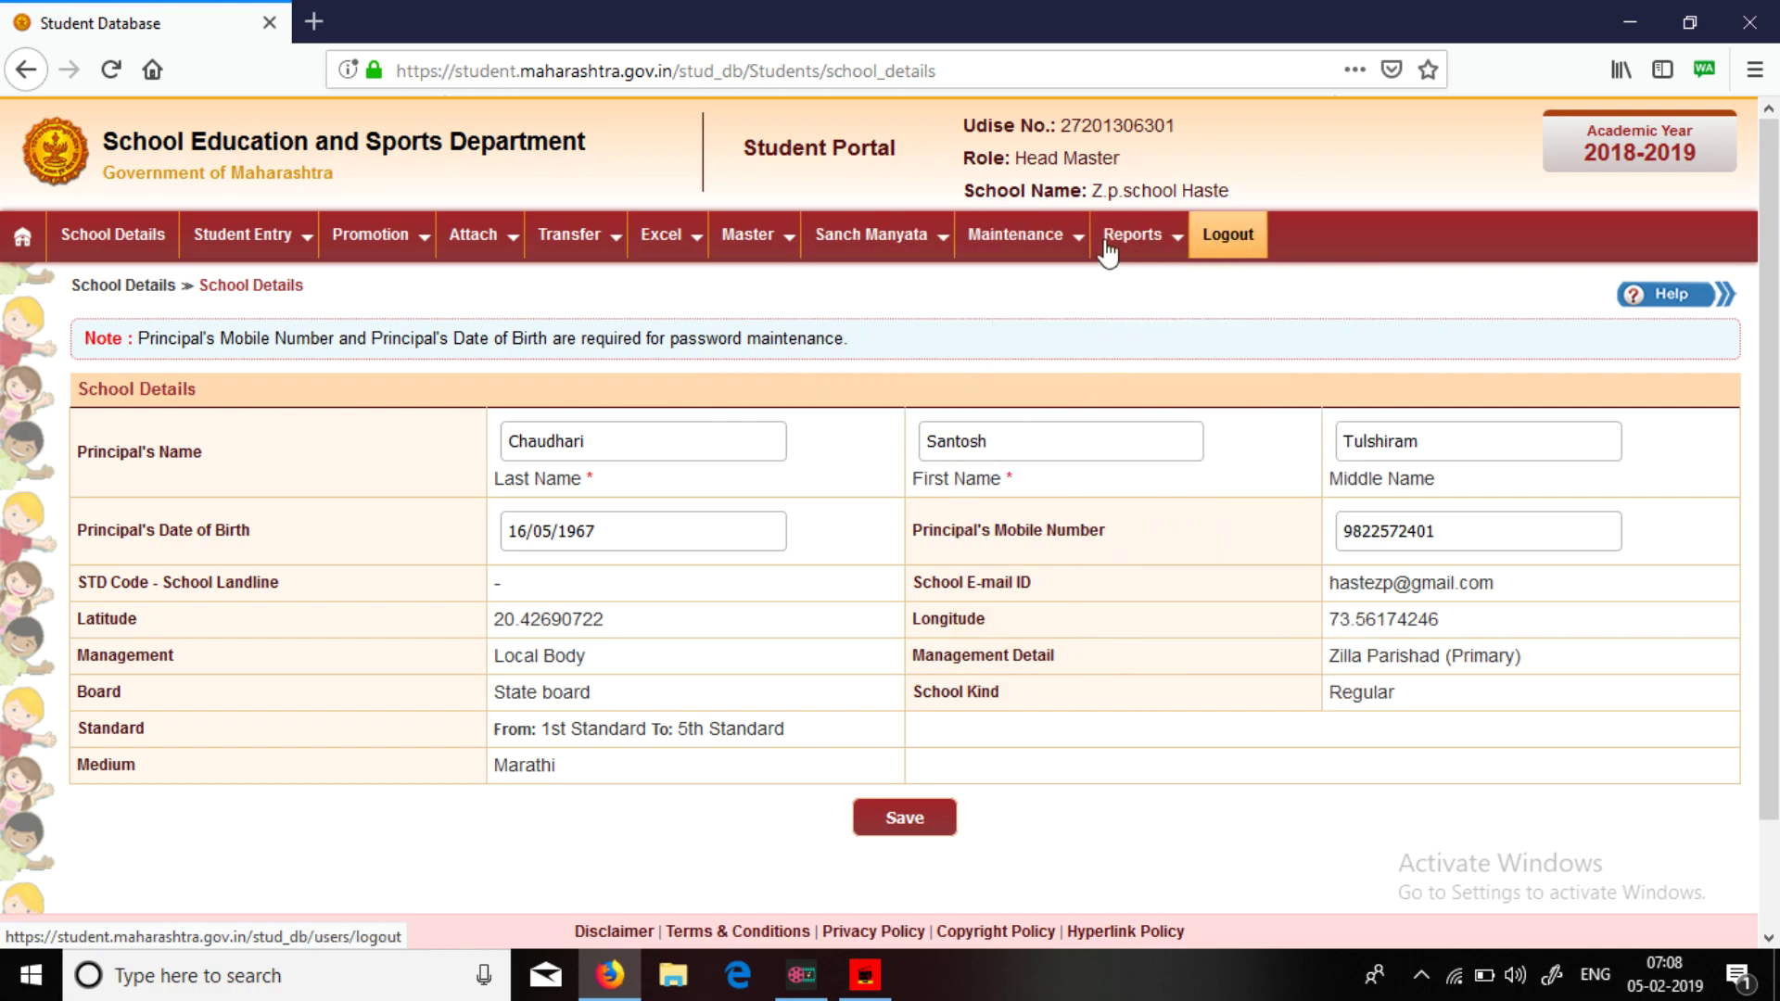
{"action": "mouse_move", "coordinate": [892, 246]}
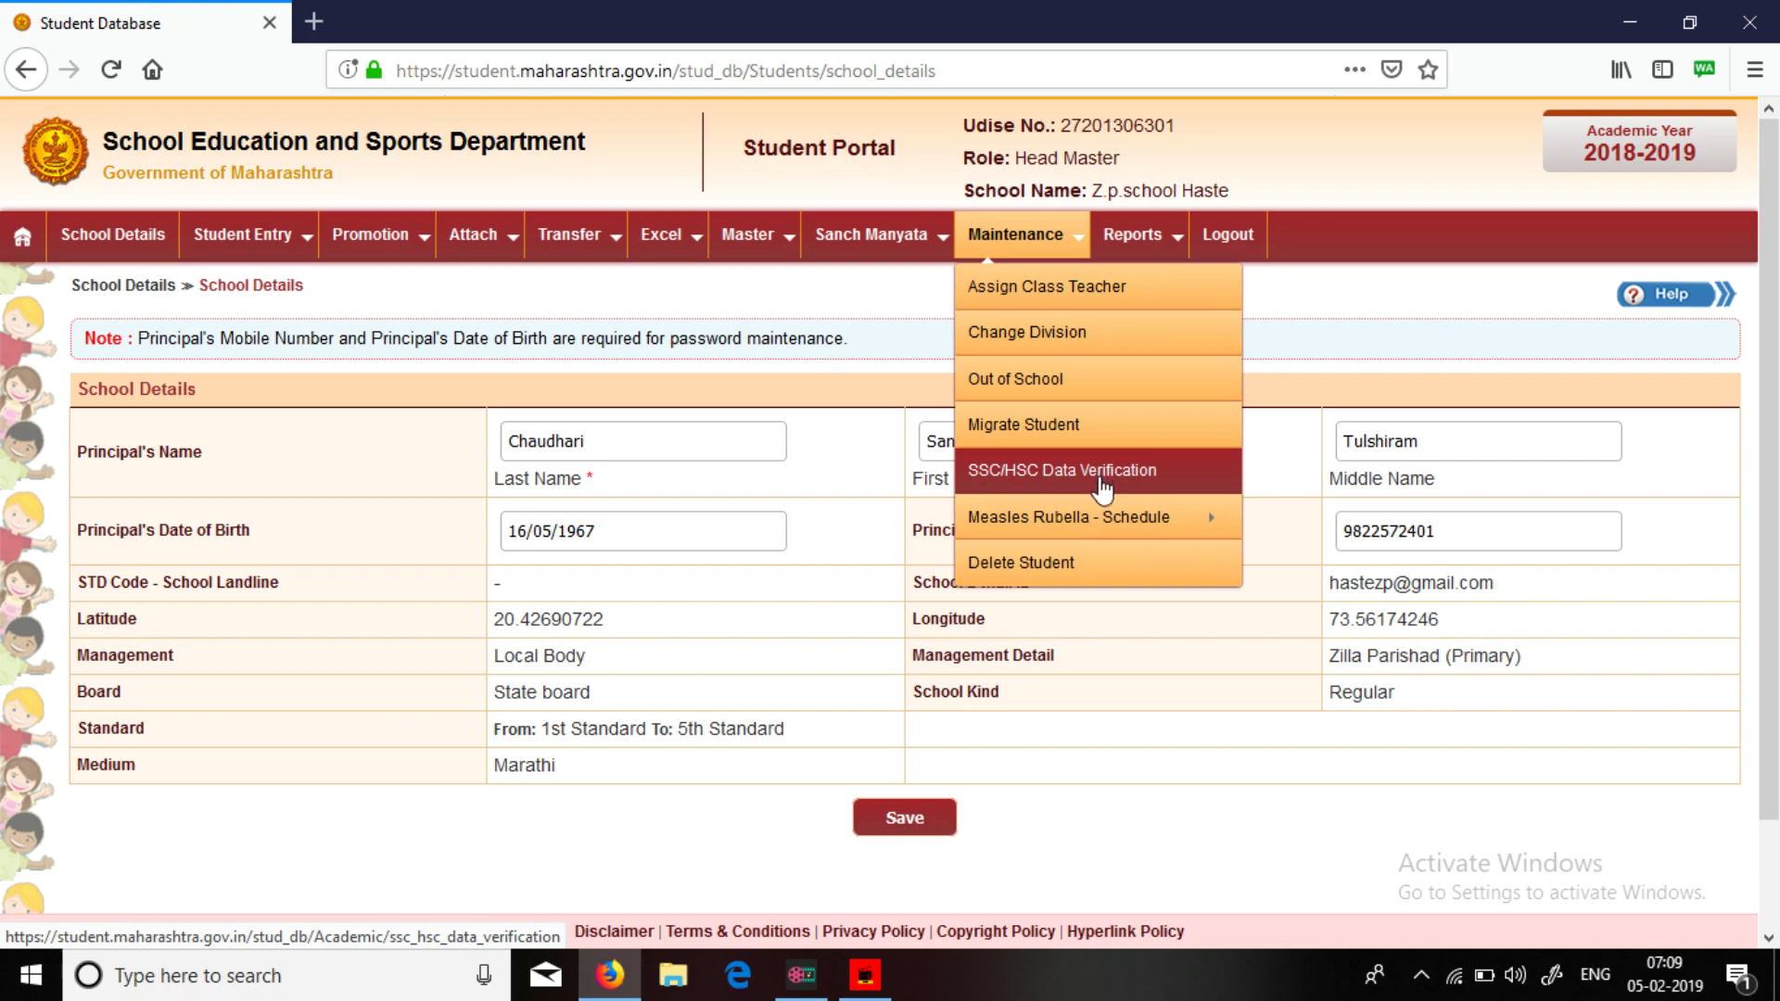
{"action": "mouse_move", "coordinate": [1110, 525]}
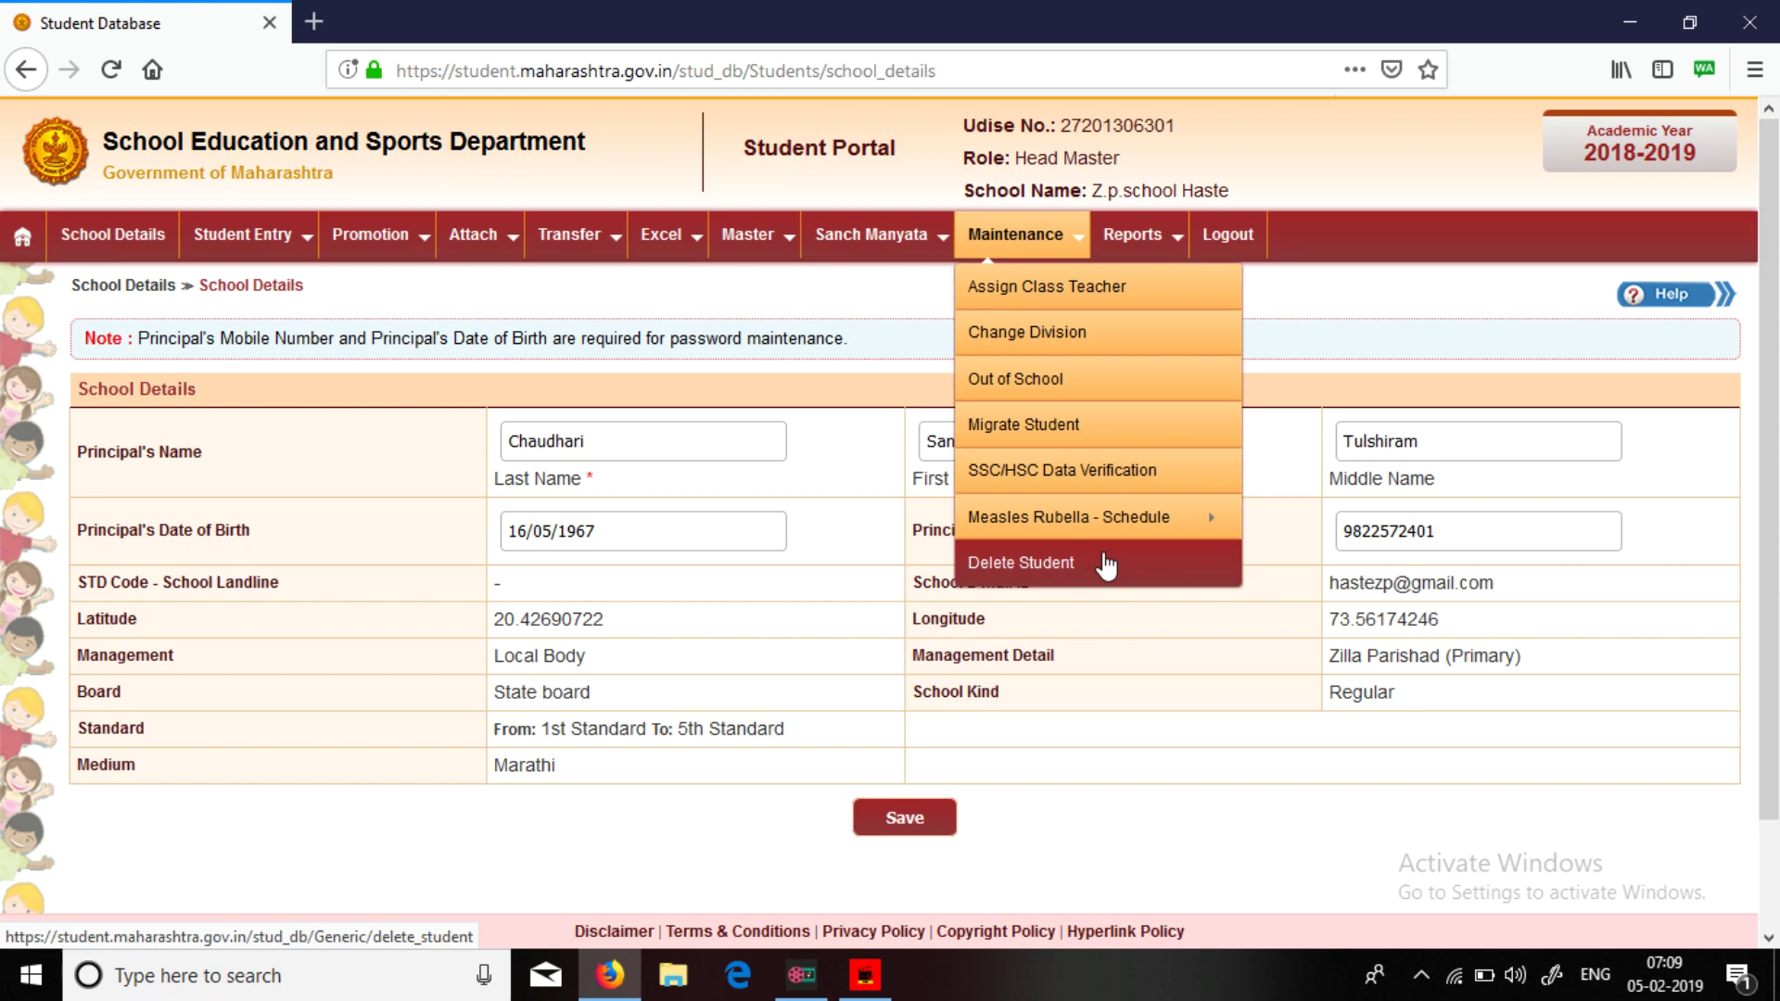
{"action": "left_click", "coordinate": [1080, 567]}
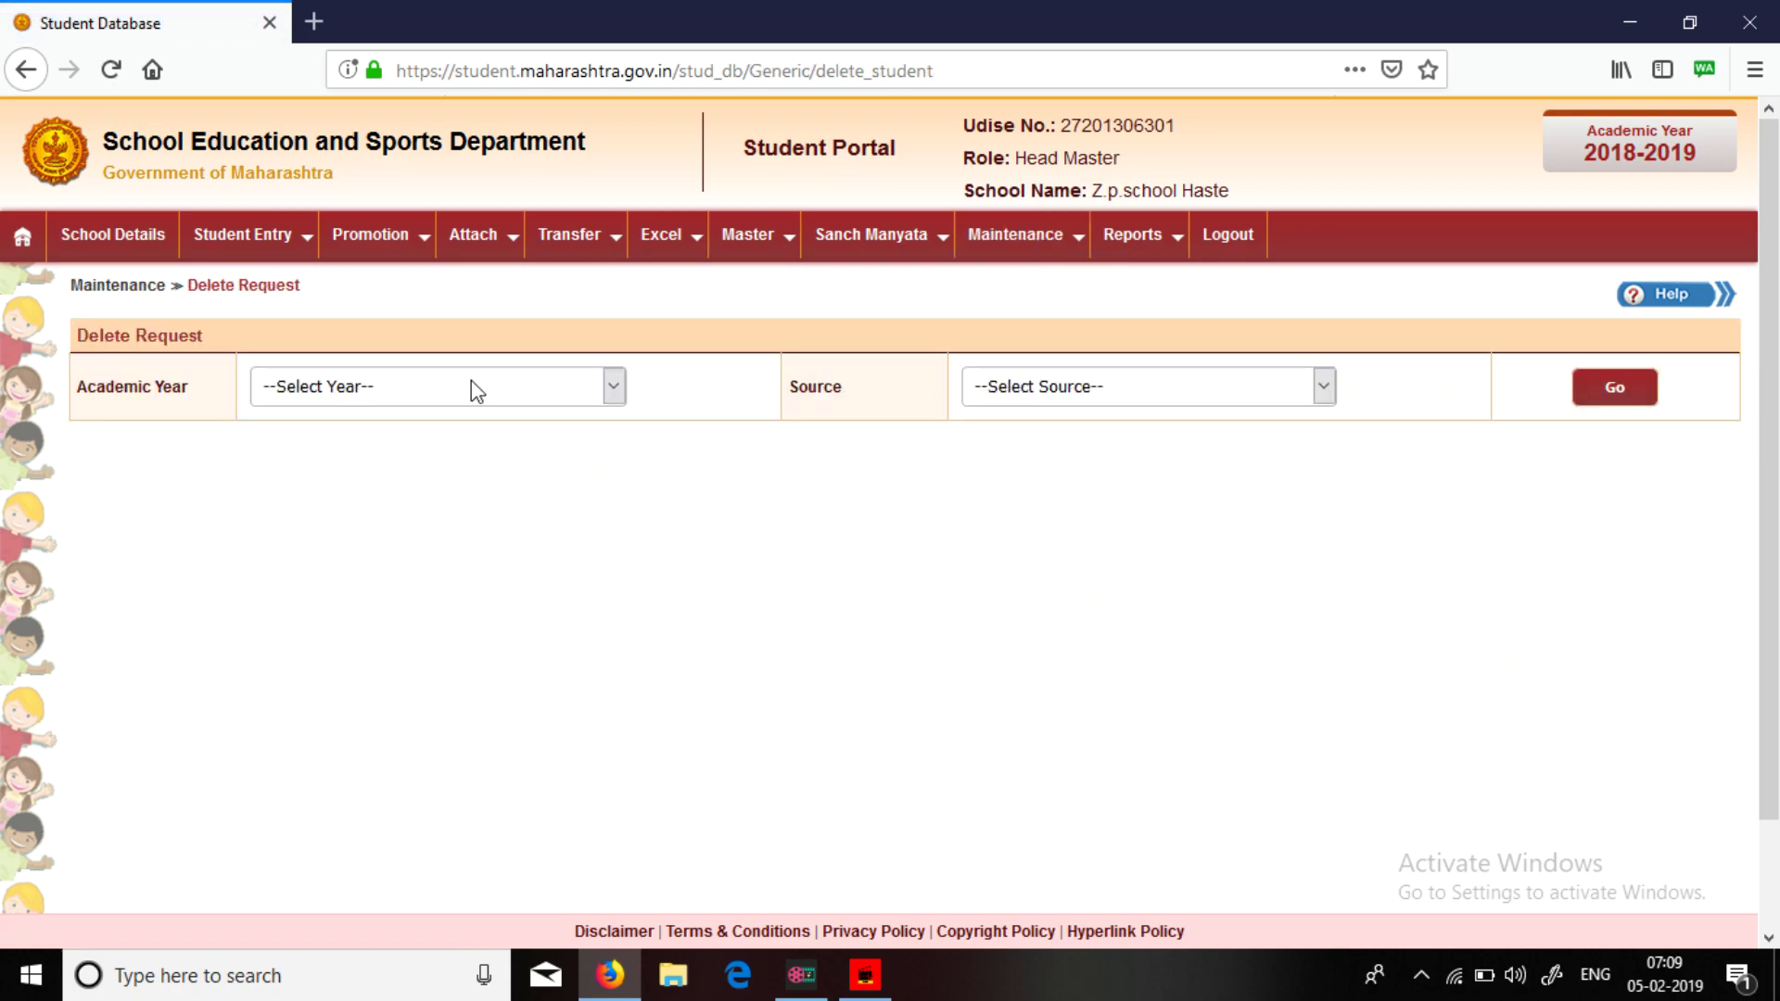
List the students for a delete request with academic year 2018-2019 and source Out of School.
{"action": "left_click", "coordinate": [474, 389]}
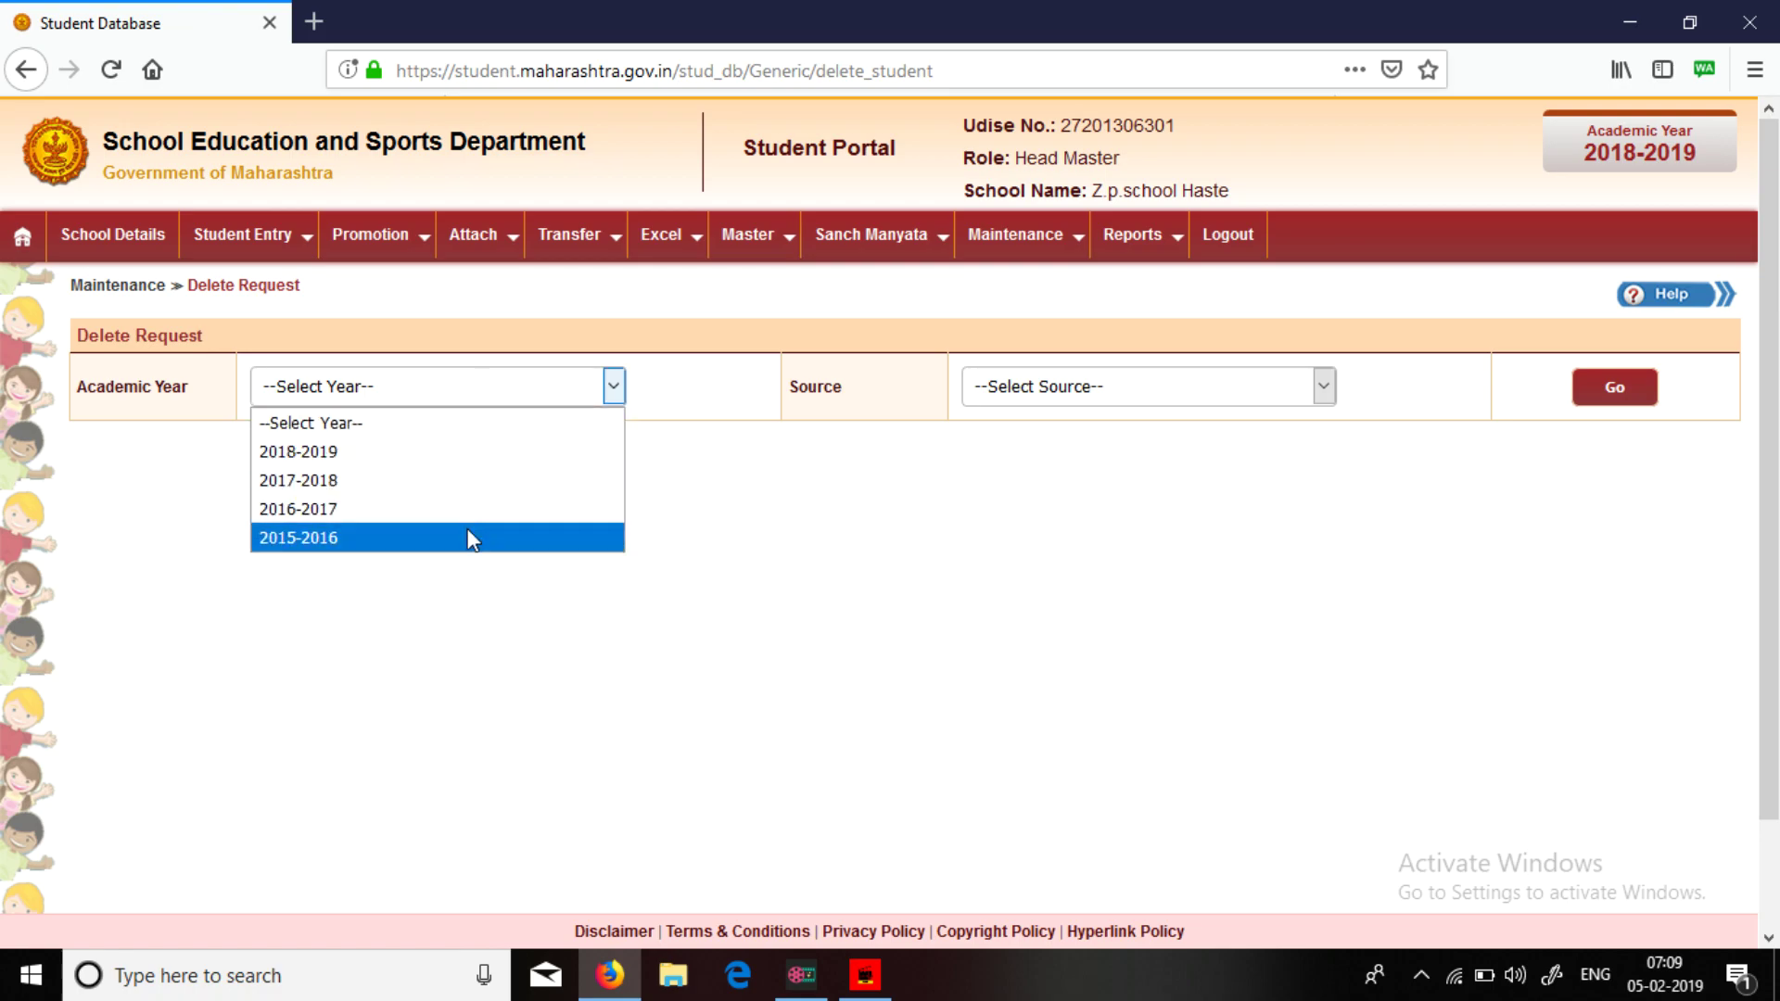
{"action": "left_click", "coordinate": [534, 453]}
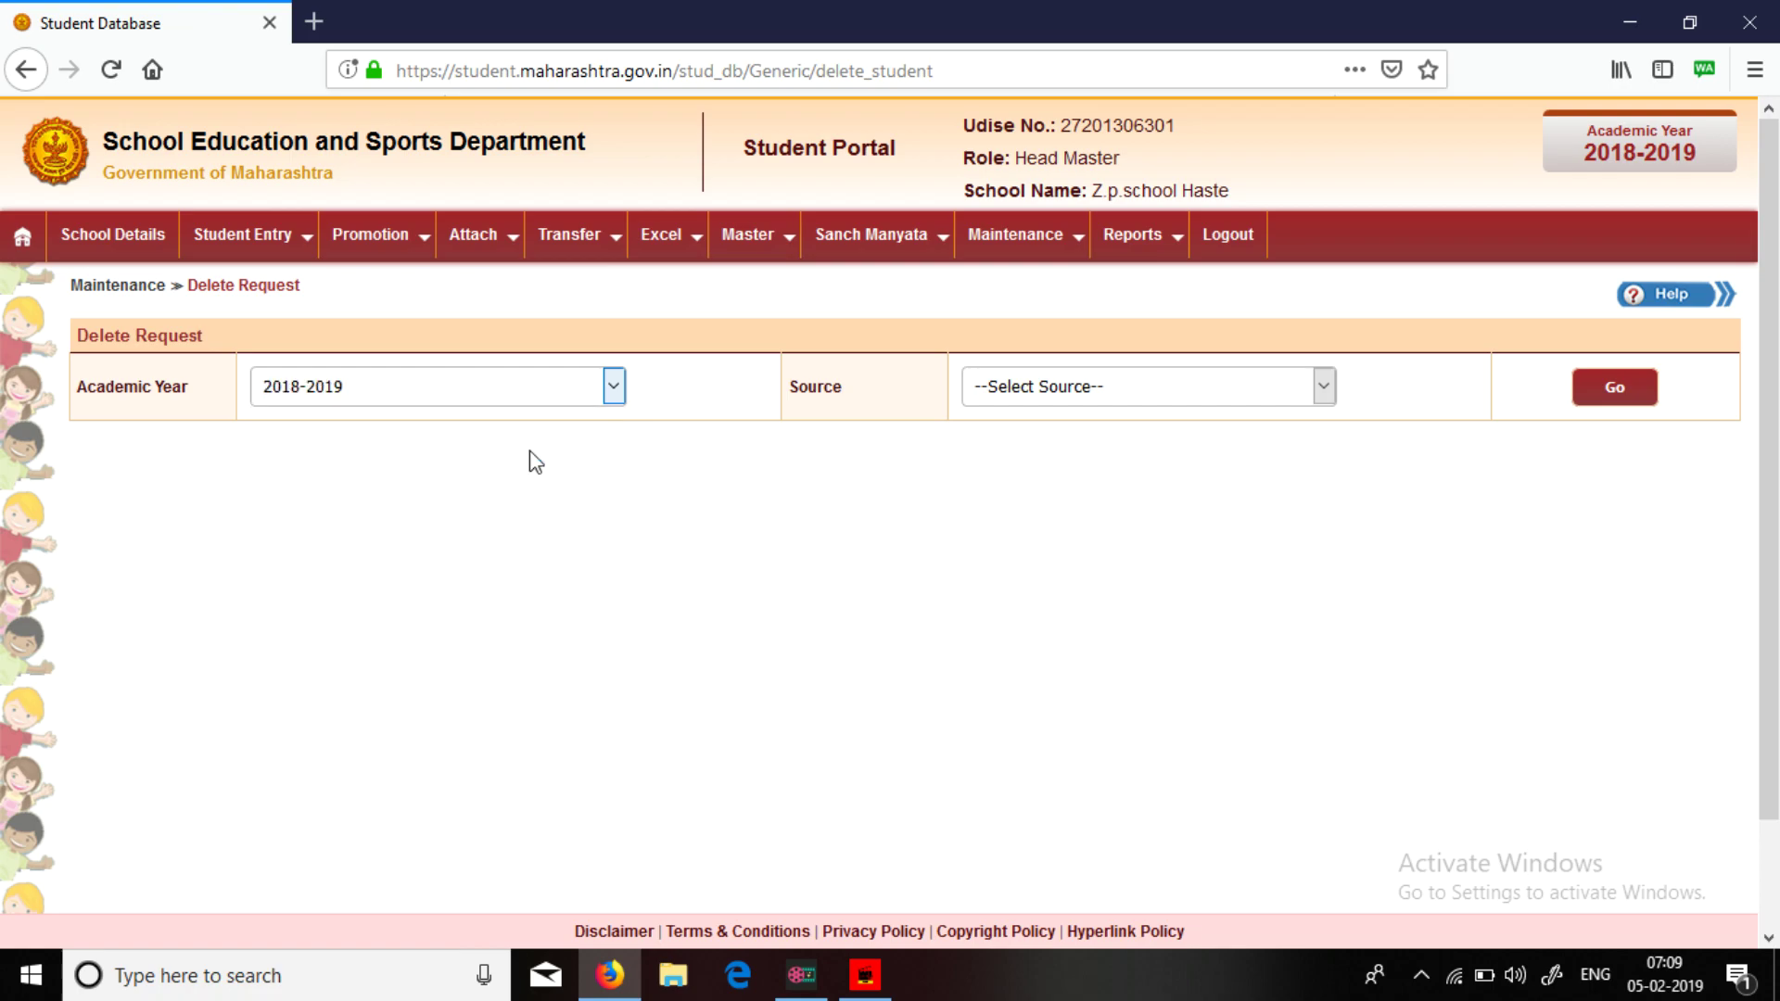
{"action": "left_click", "coordinate": [1170, 397]}
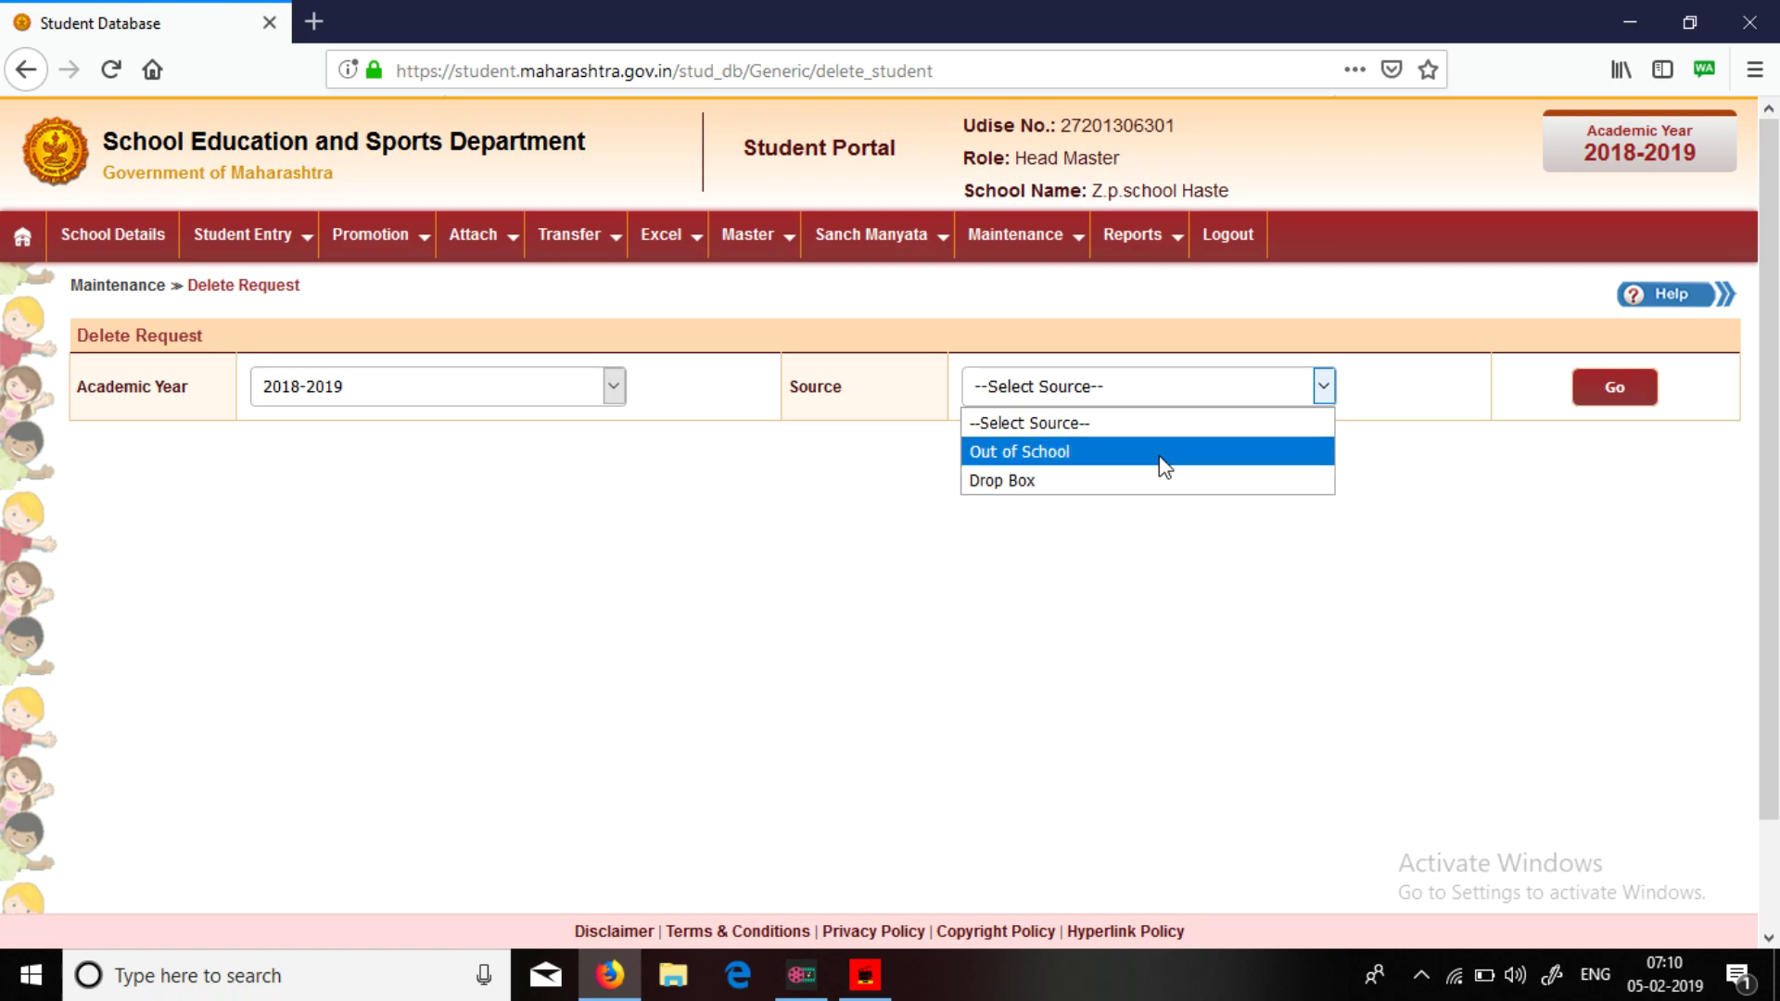
{"action": "left_click", "coordinate": [1162, 454]}
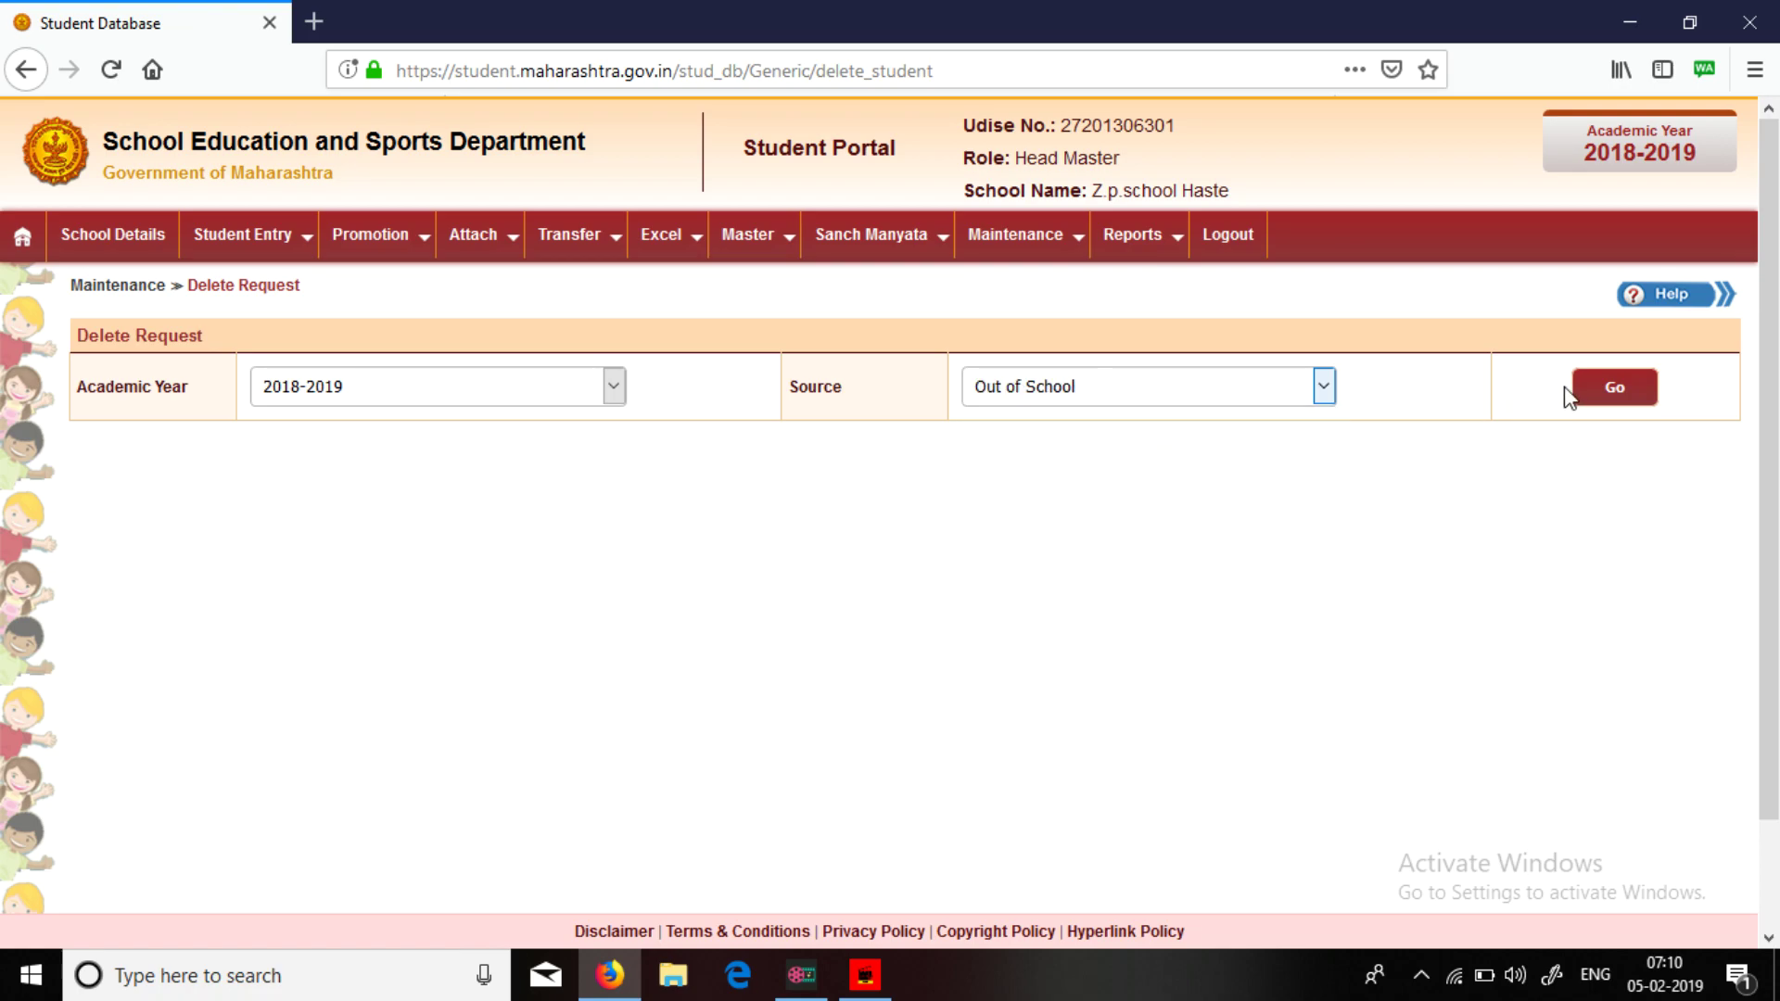
{"action": "left_click", "coordinate": [1606, 393]}
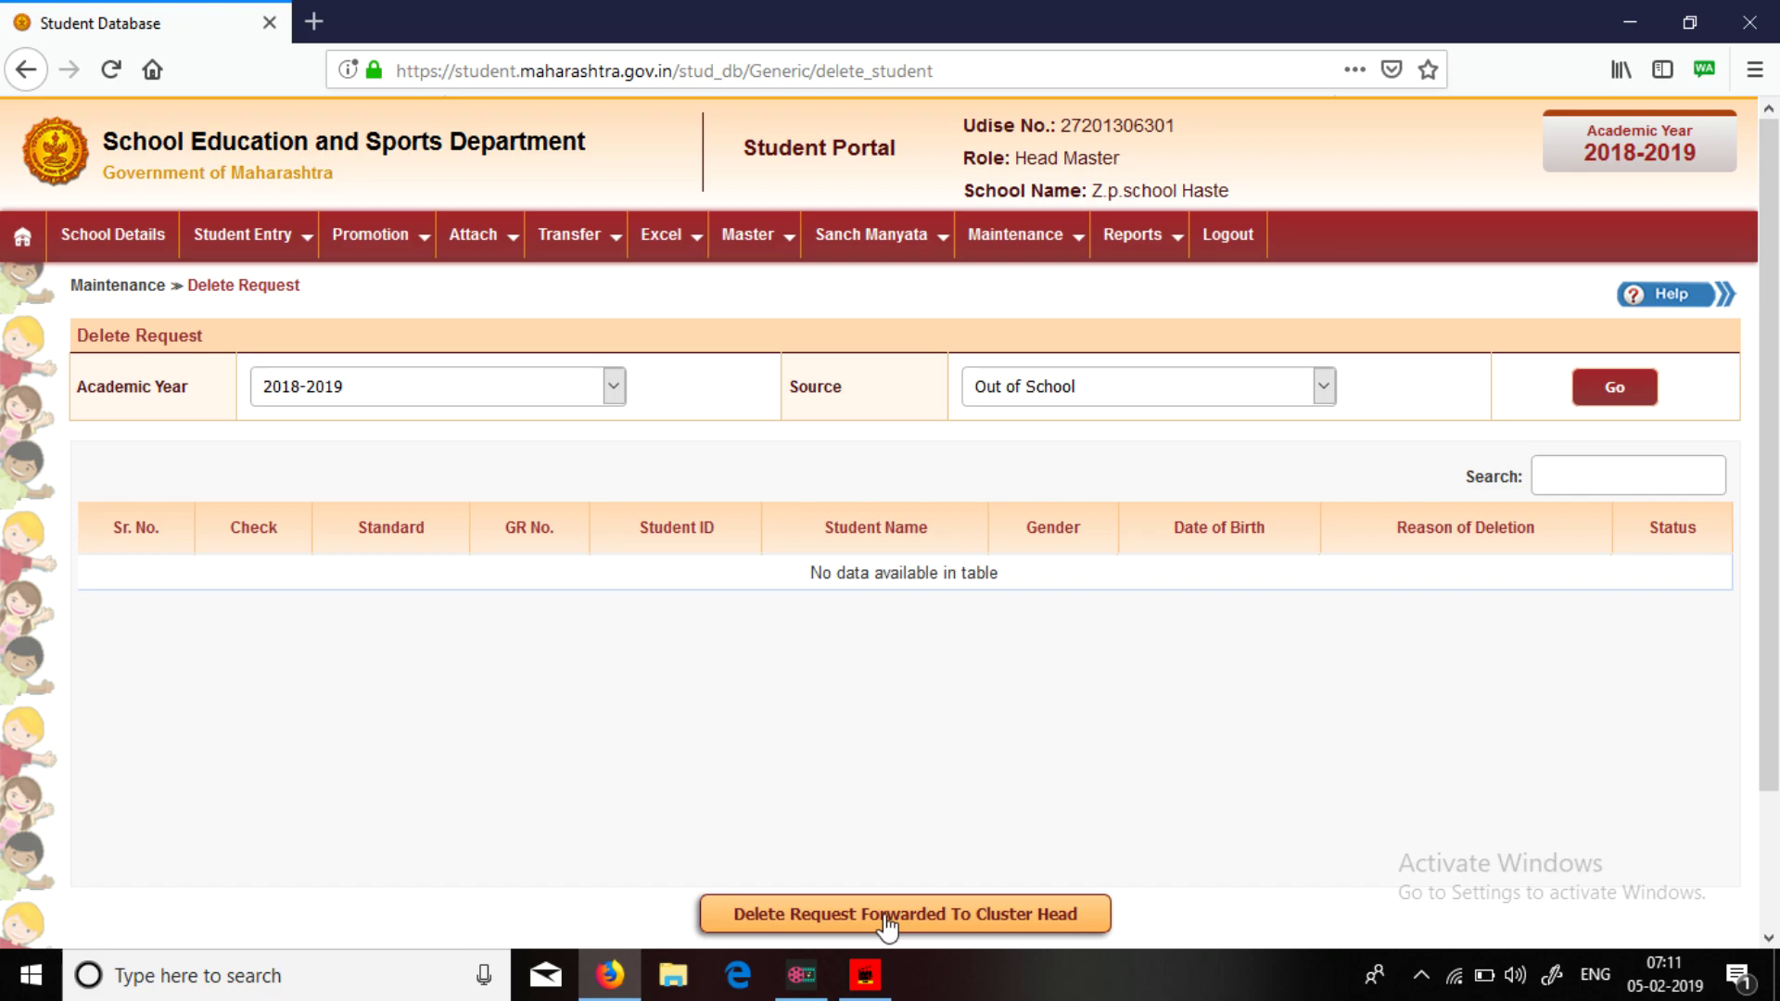
Change the delete request source to Drop Box and list its students for the same academic year.
{"action": "left_click", "coordinate": [1177, 394]}
{"action": "left_click", "coordinate": [1146, 477]}
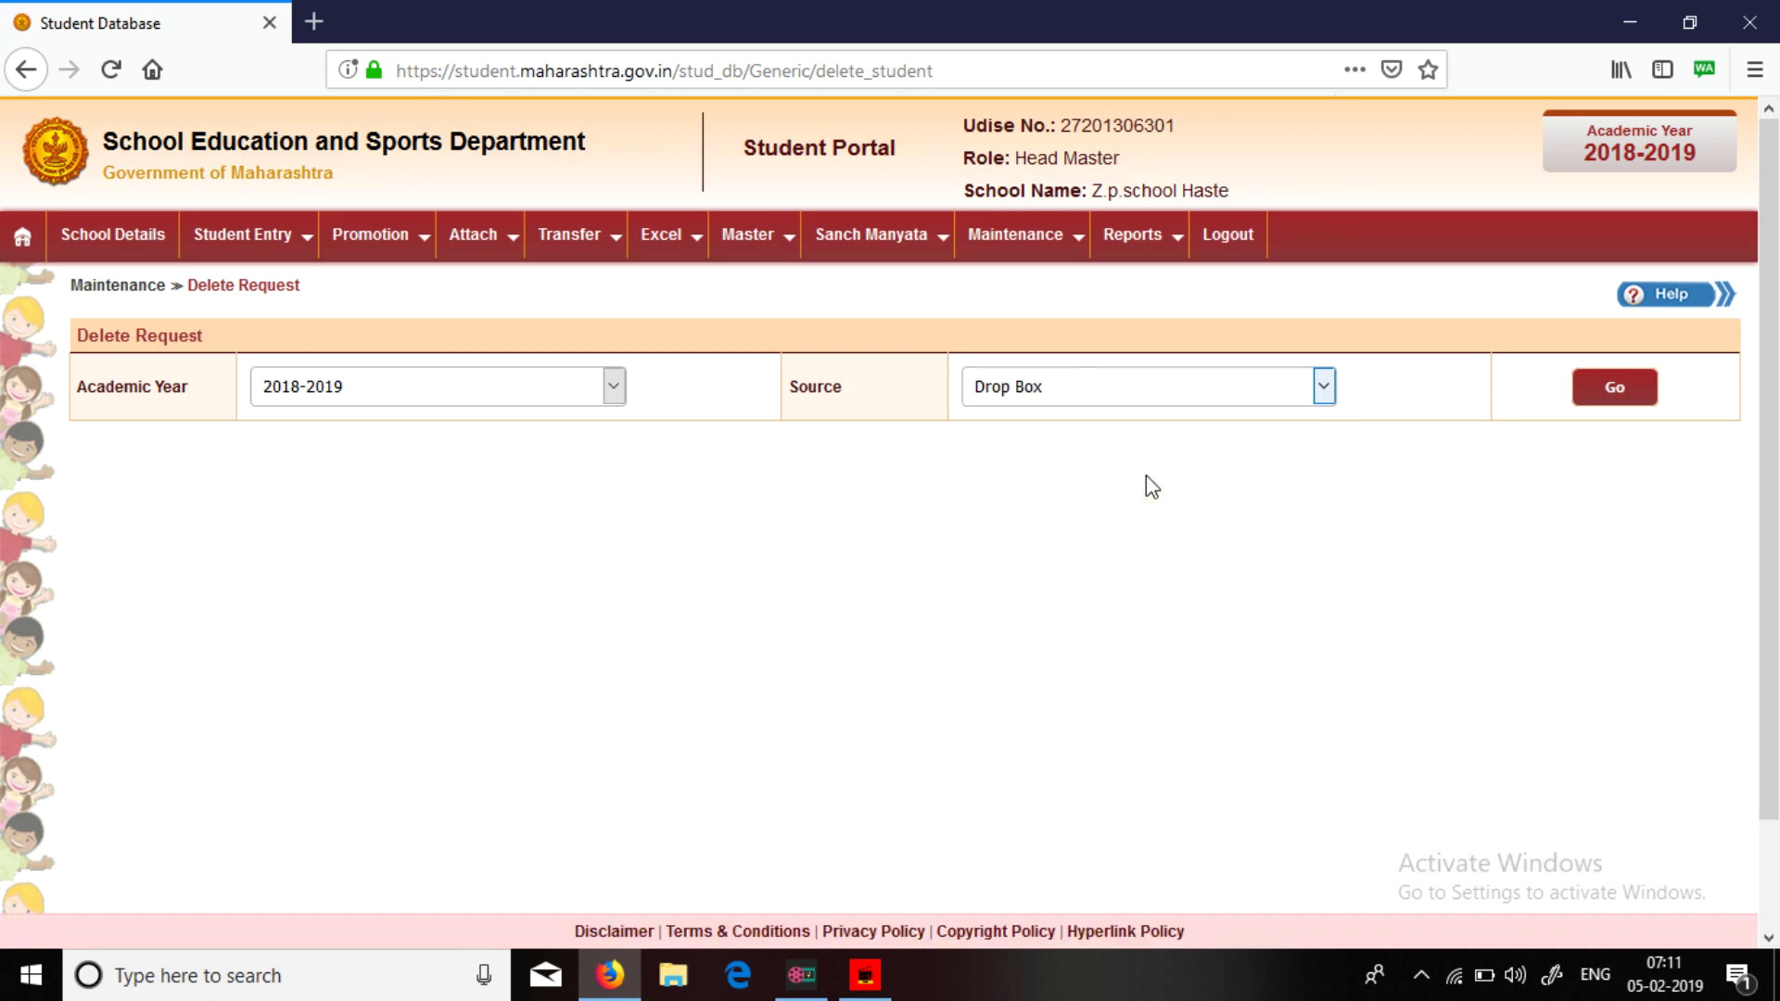
{"action": "left_click", "coordinate": [1627, 388]}
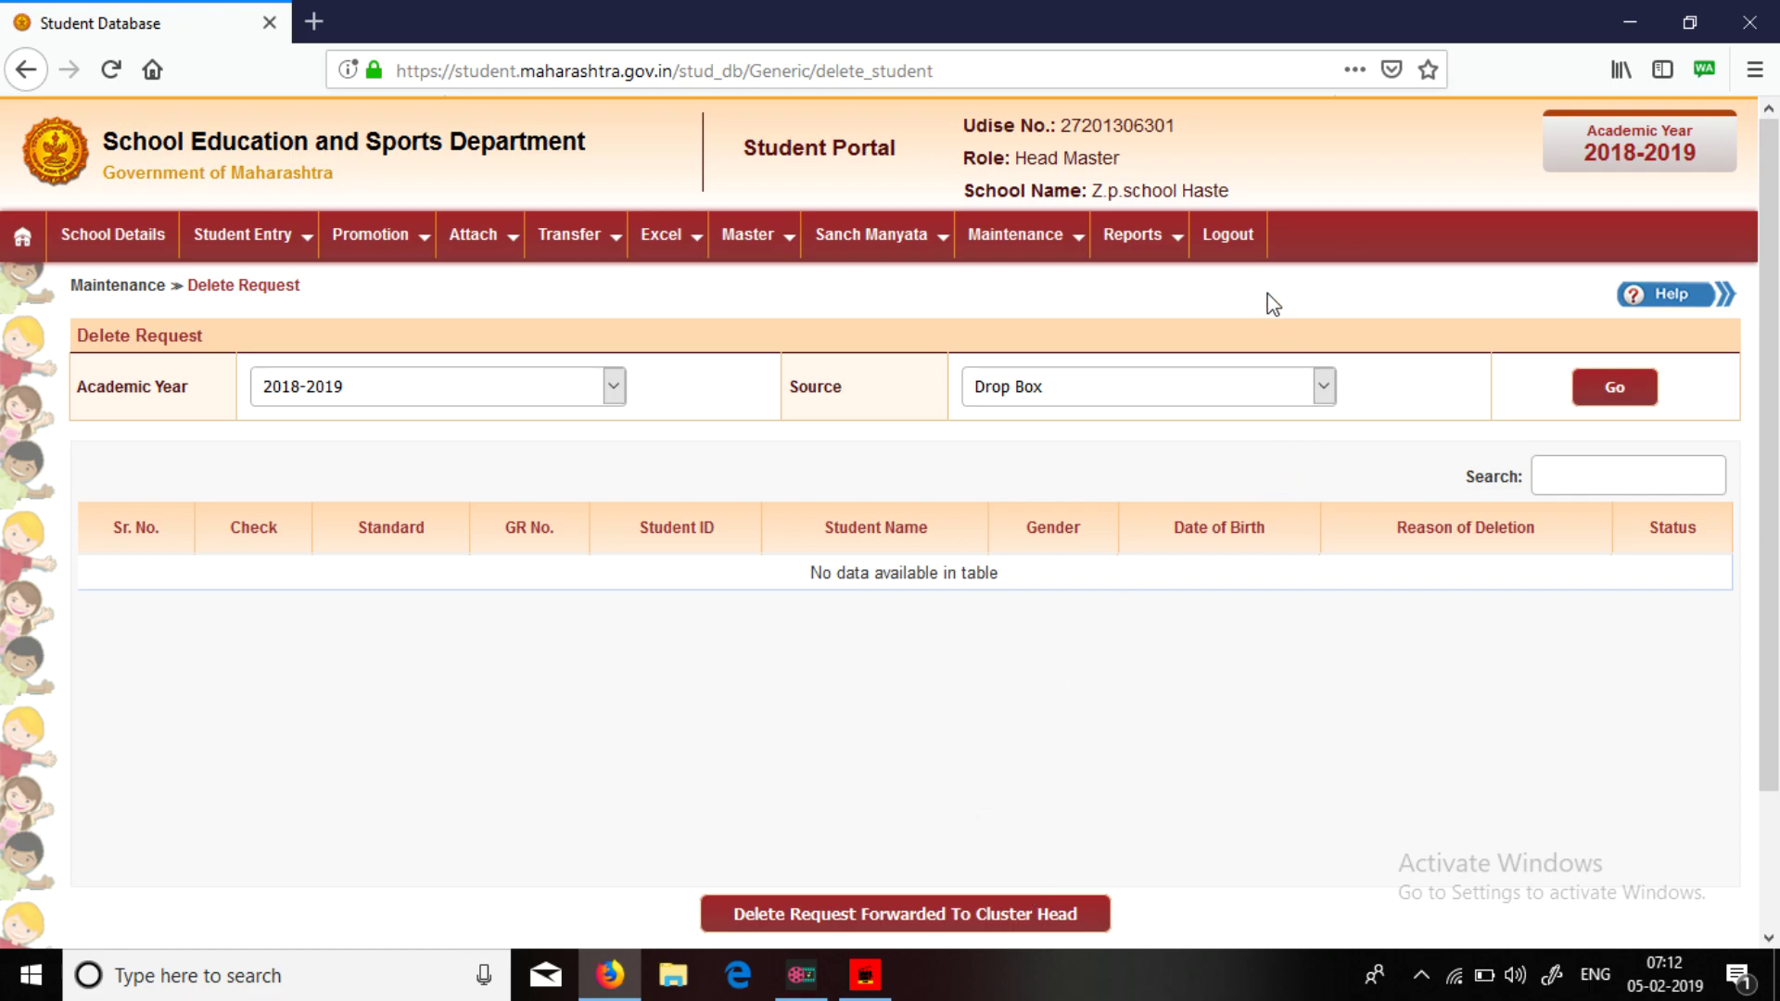
Log out of the school account and log in as cluster head with the username, saved password and displayed captcha.
{"action": "left_click", "coordinate": [1231, 240]}
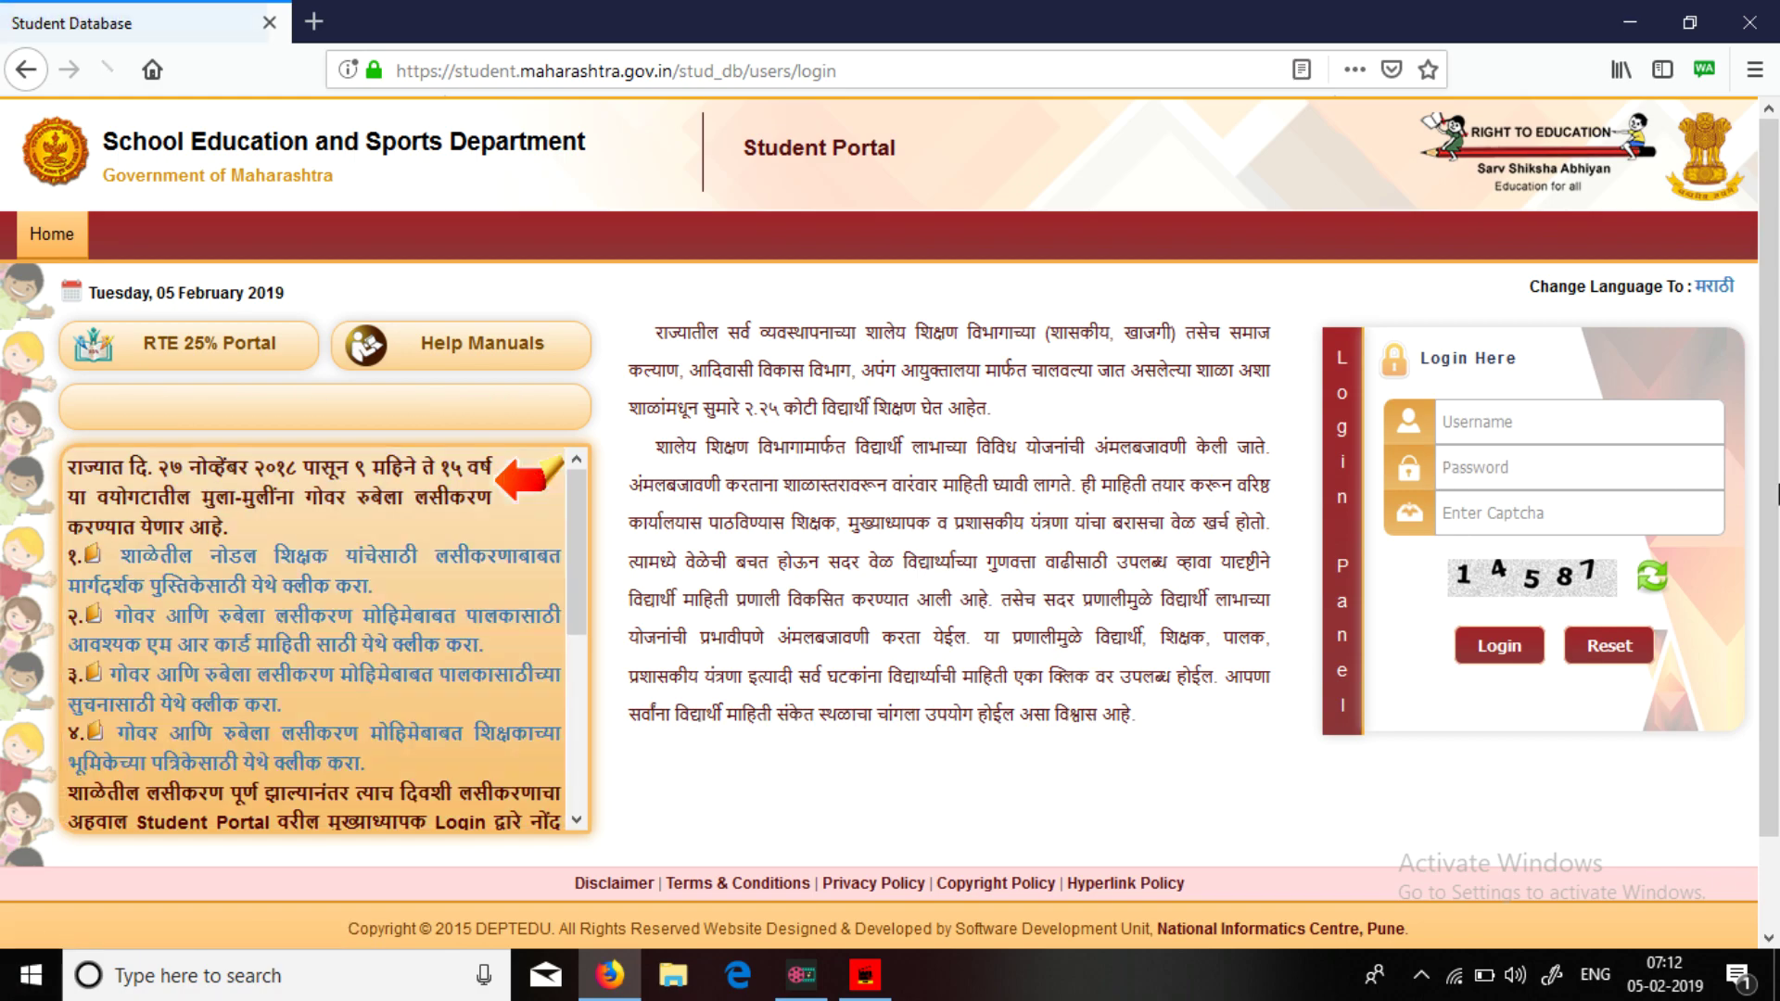
{"action": "left_click", "coordinate": [1499, 429]}
{"action": "type", "text": "2"}
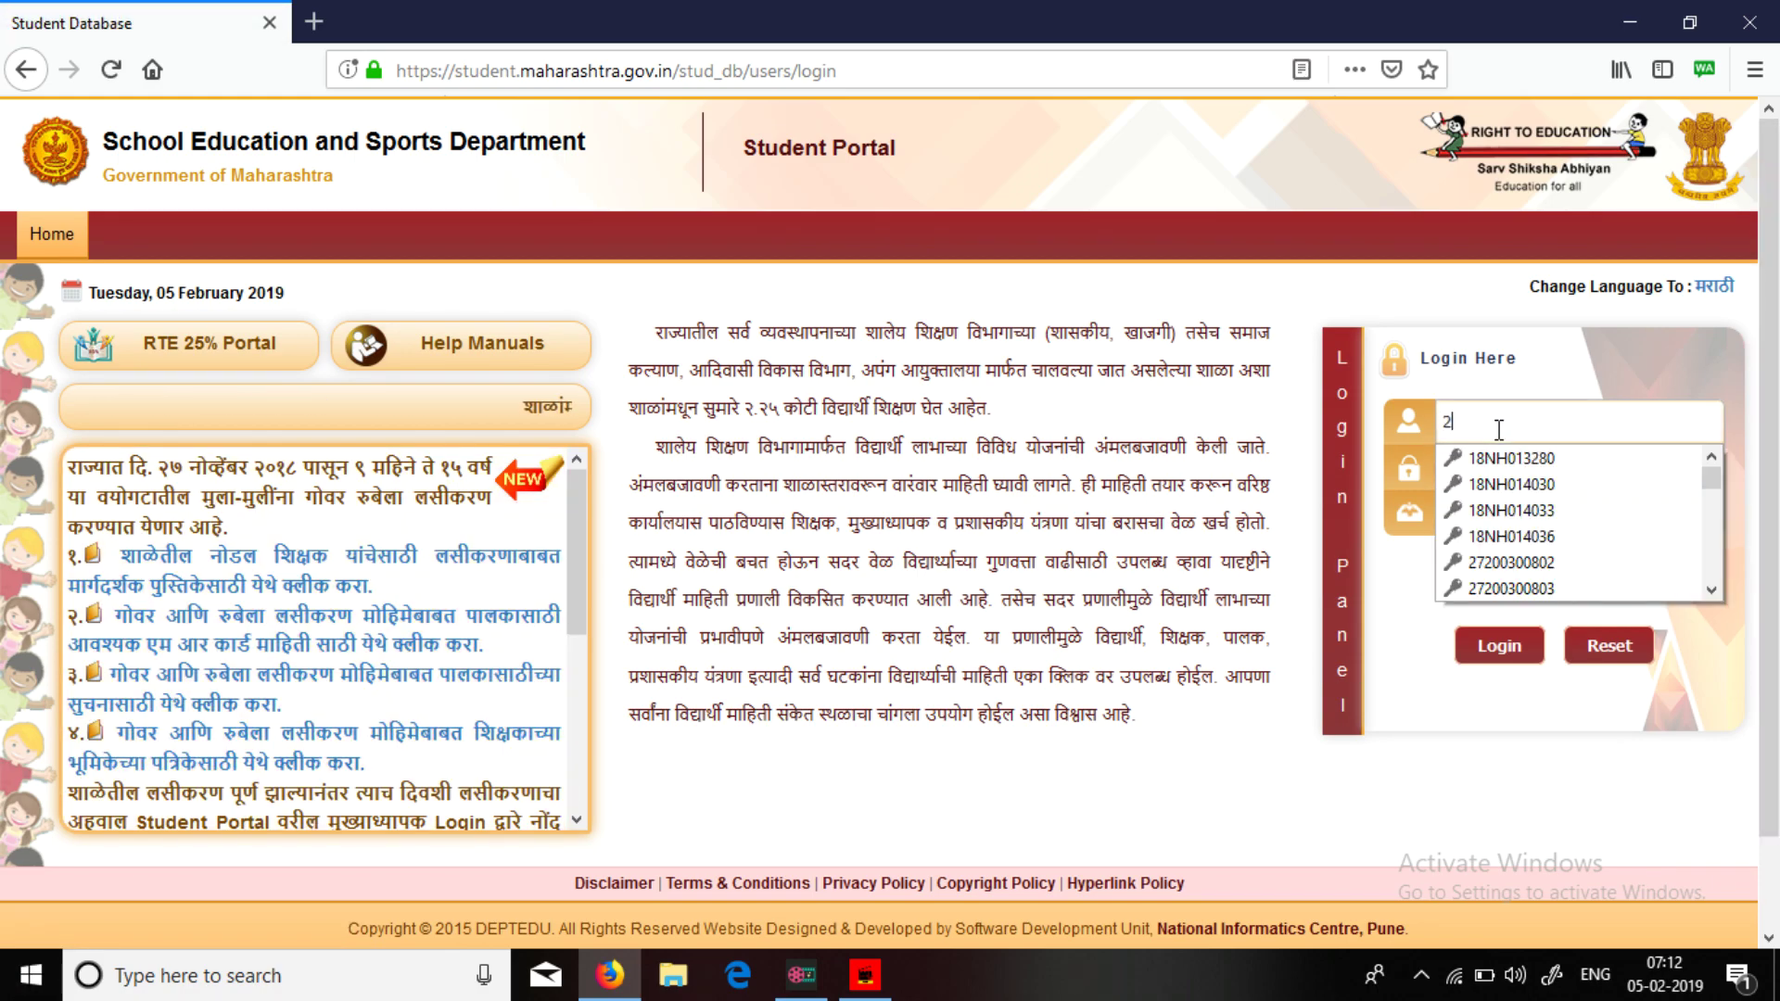
{"action": "type", "text": "720"}
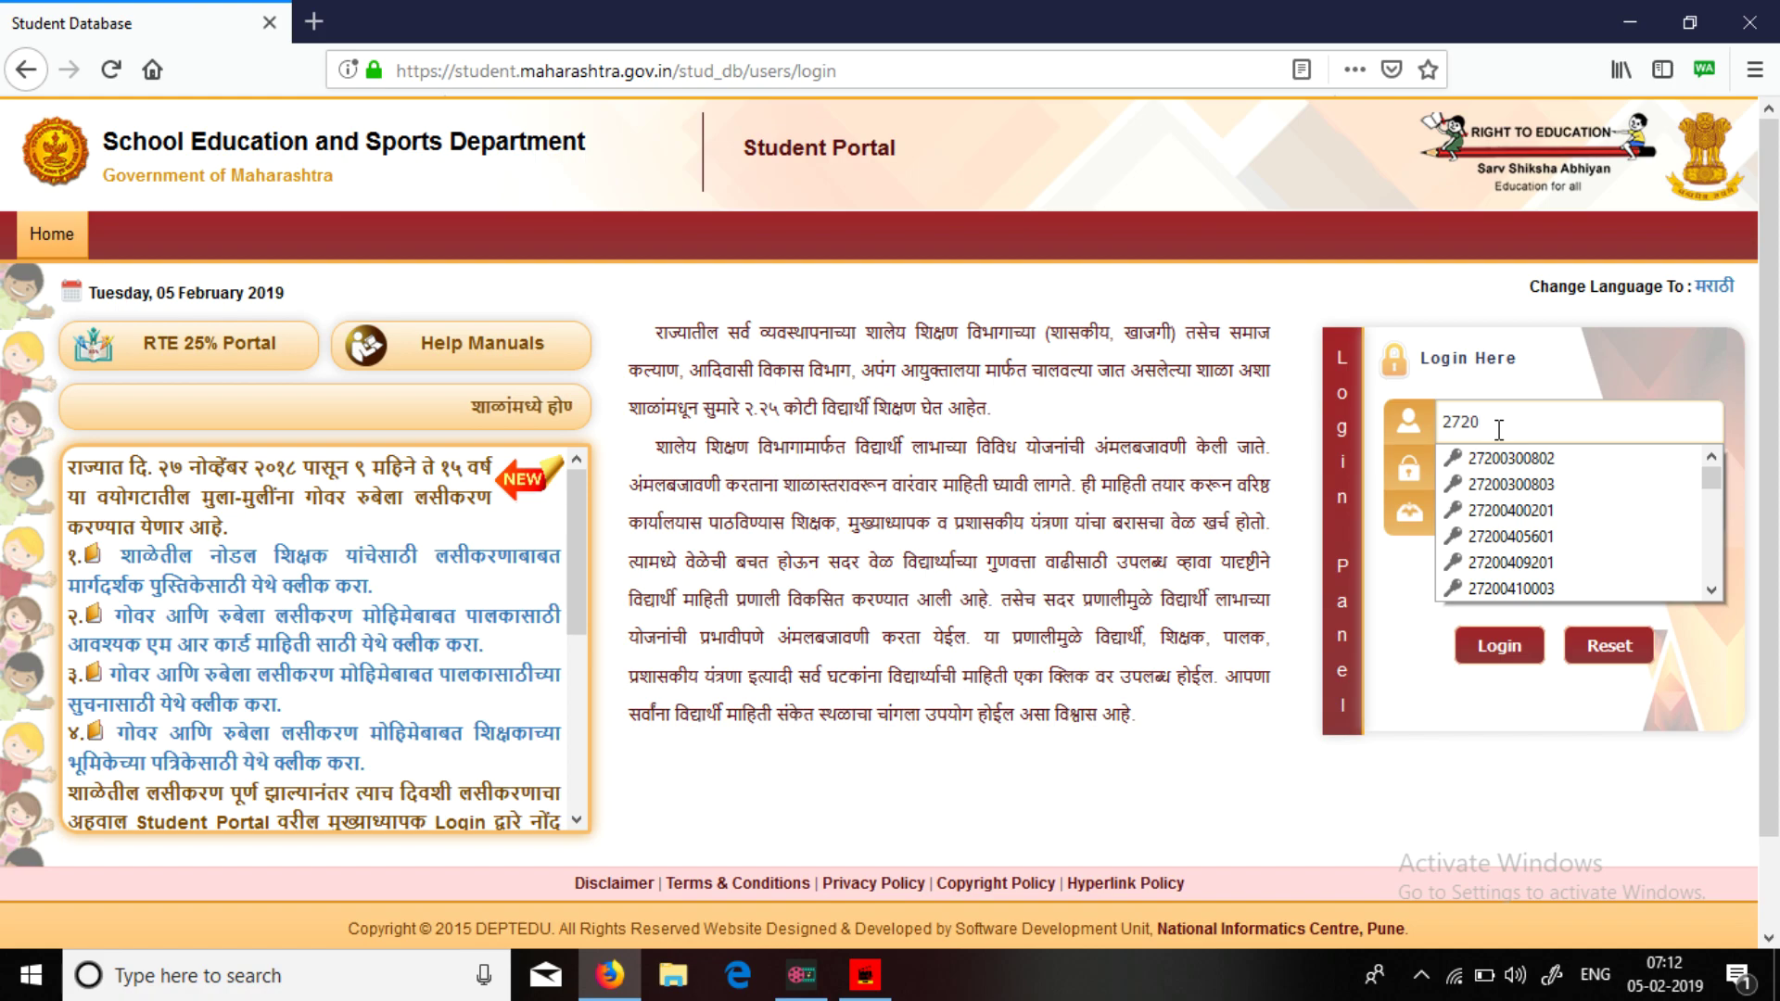
{"action": "type", "text": "130012"}
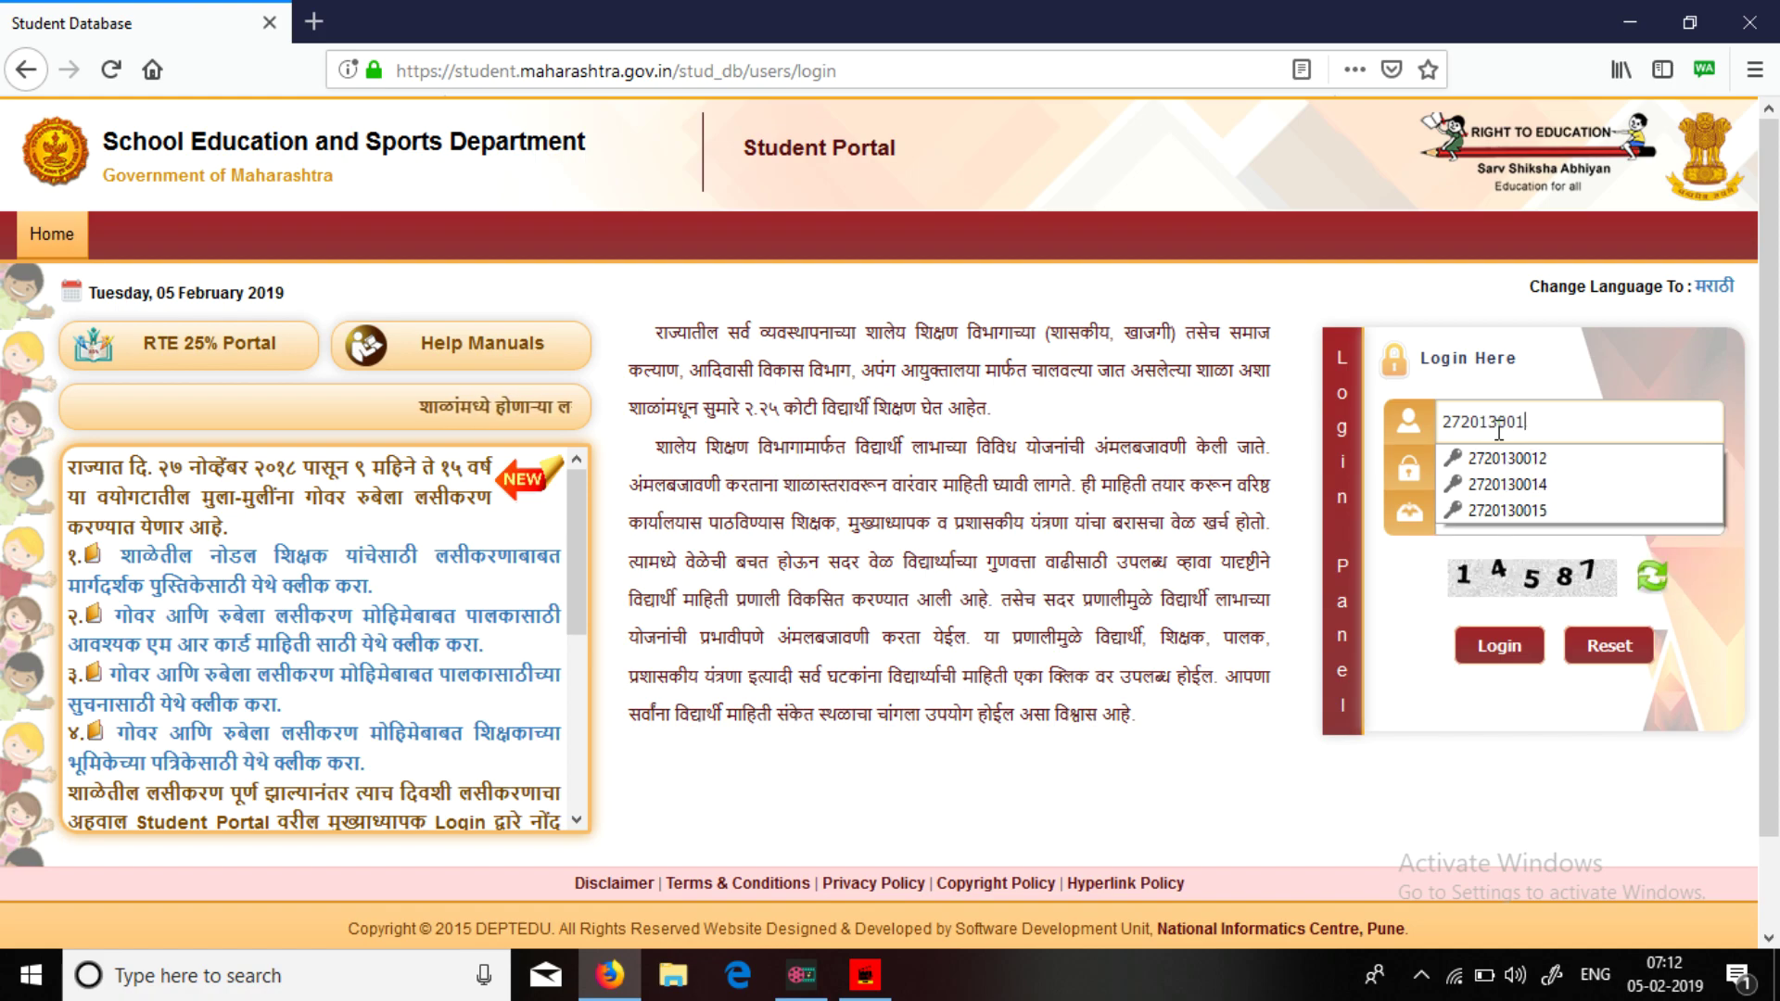
{"action": "left_click", "coordinate": [1515, 463]}
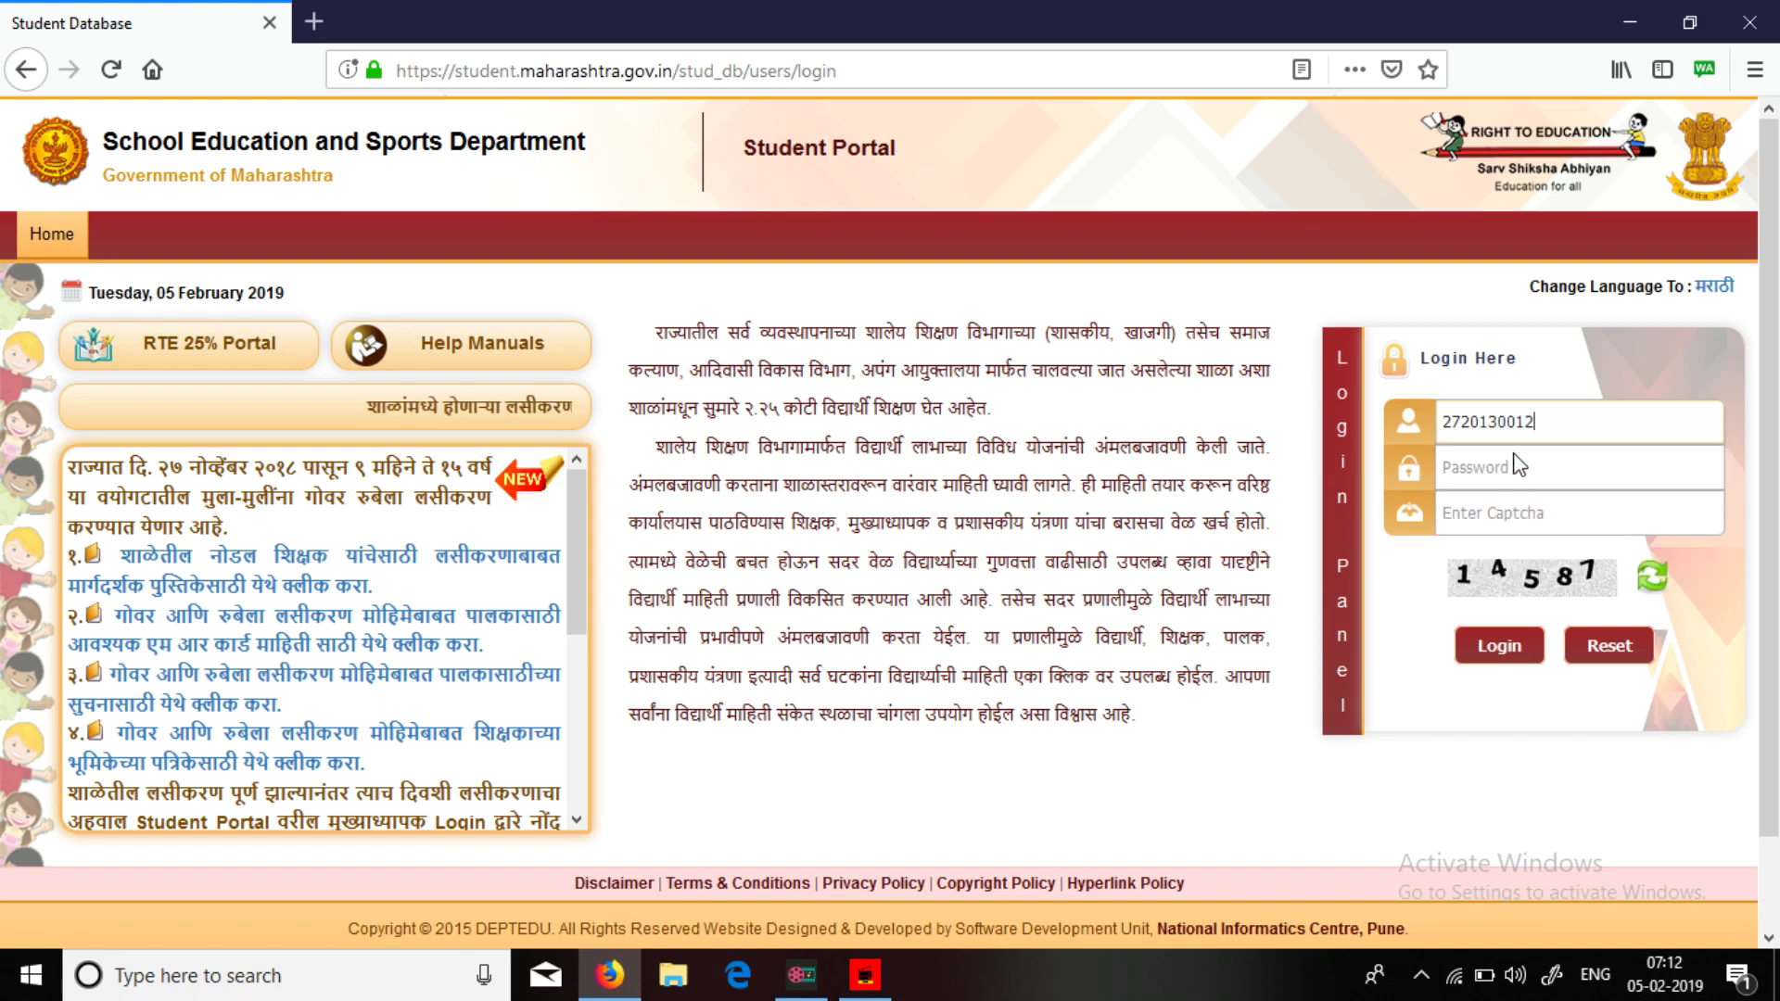
{"action": "left_click", "coordinate": [1512, 513]}
{"action": "type", "text": "14"}
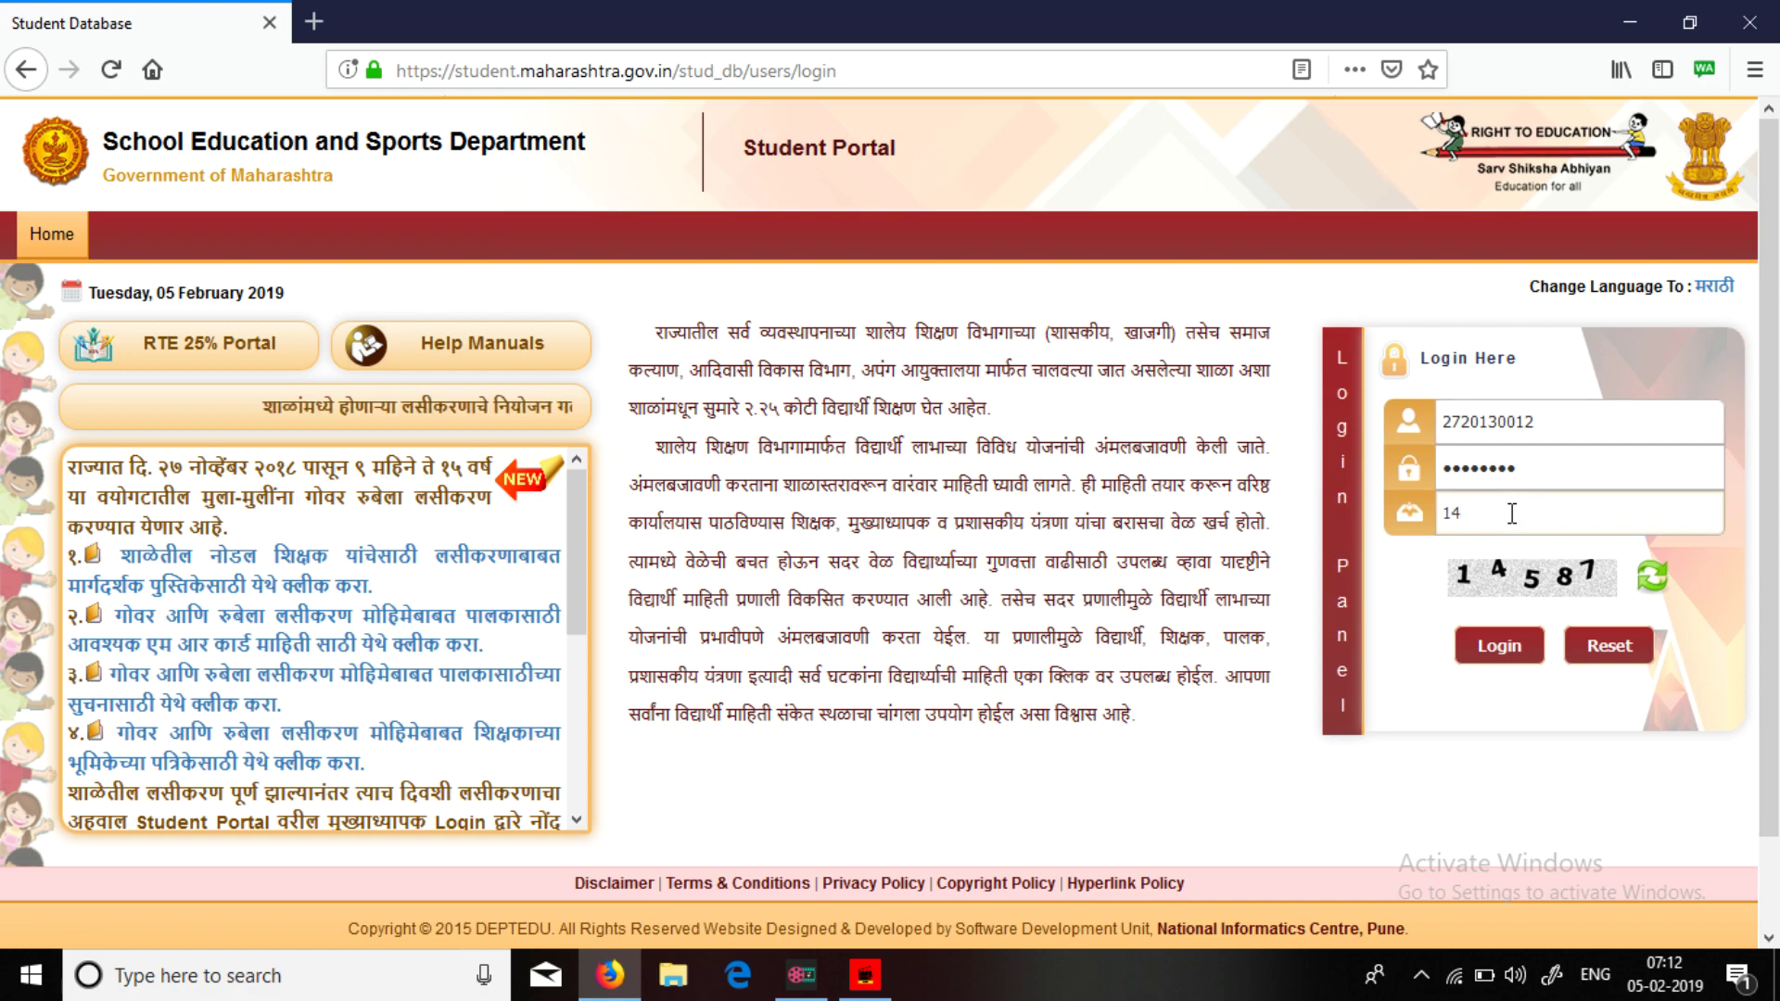
{"action": "type", "text": "587"}
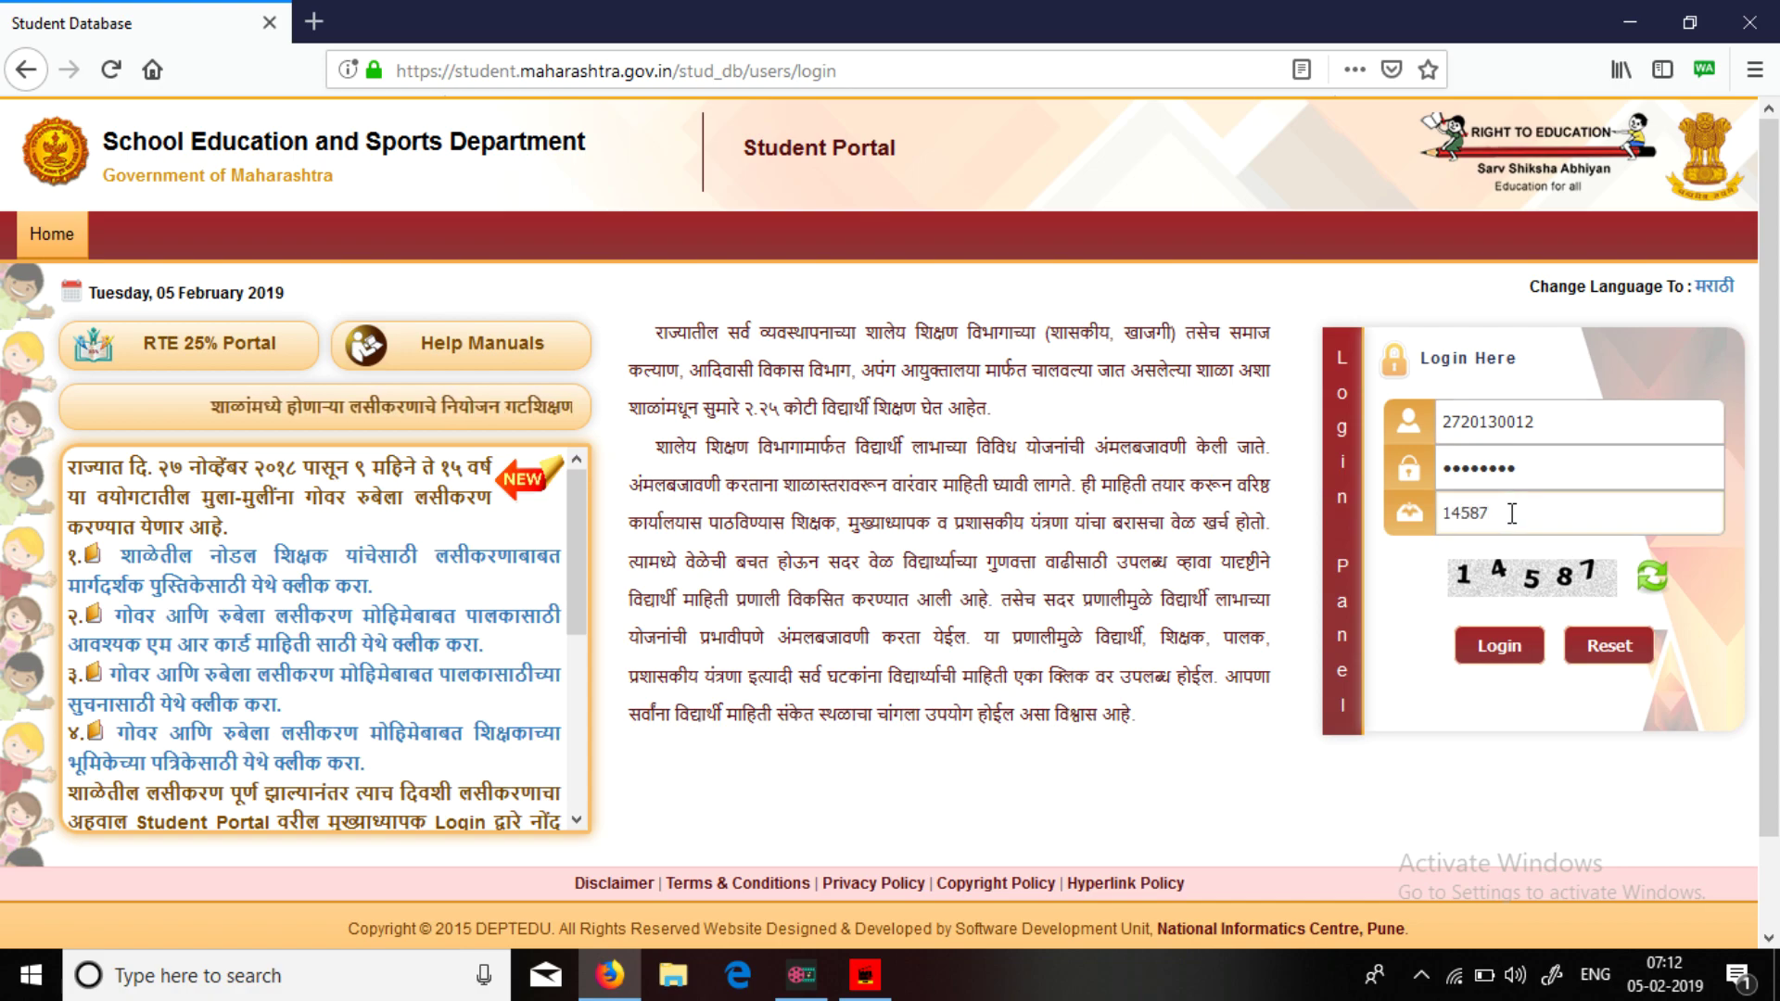
{"action": "left_click", "coordinate": [1496, 649]}
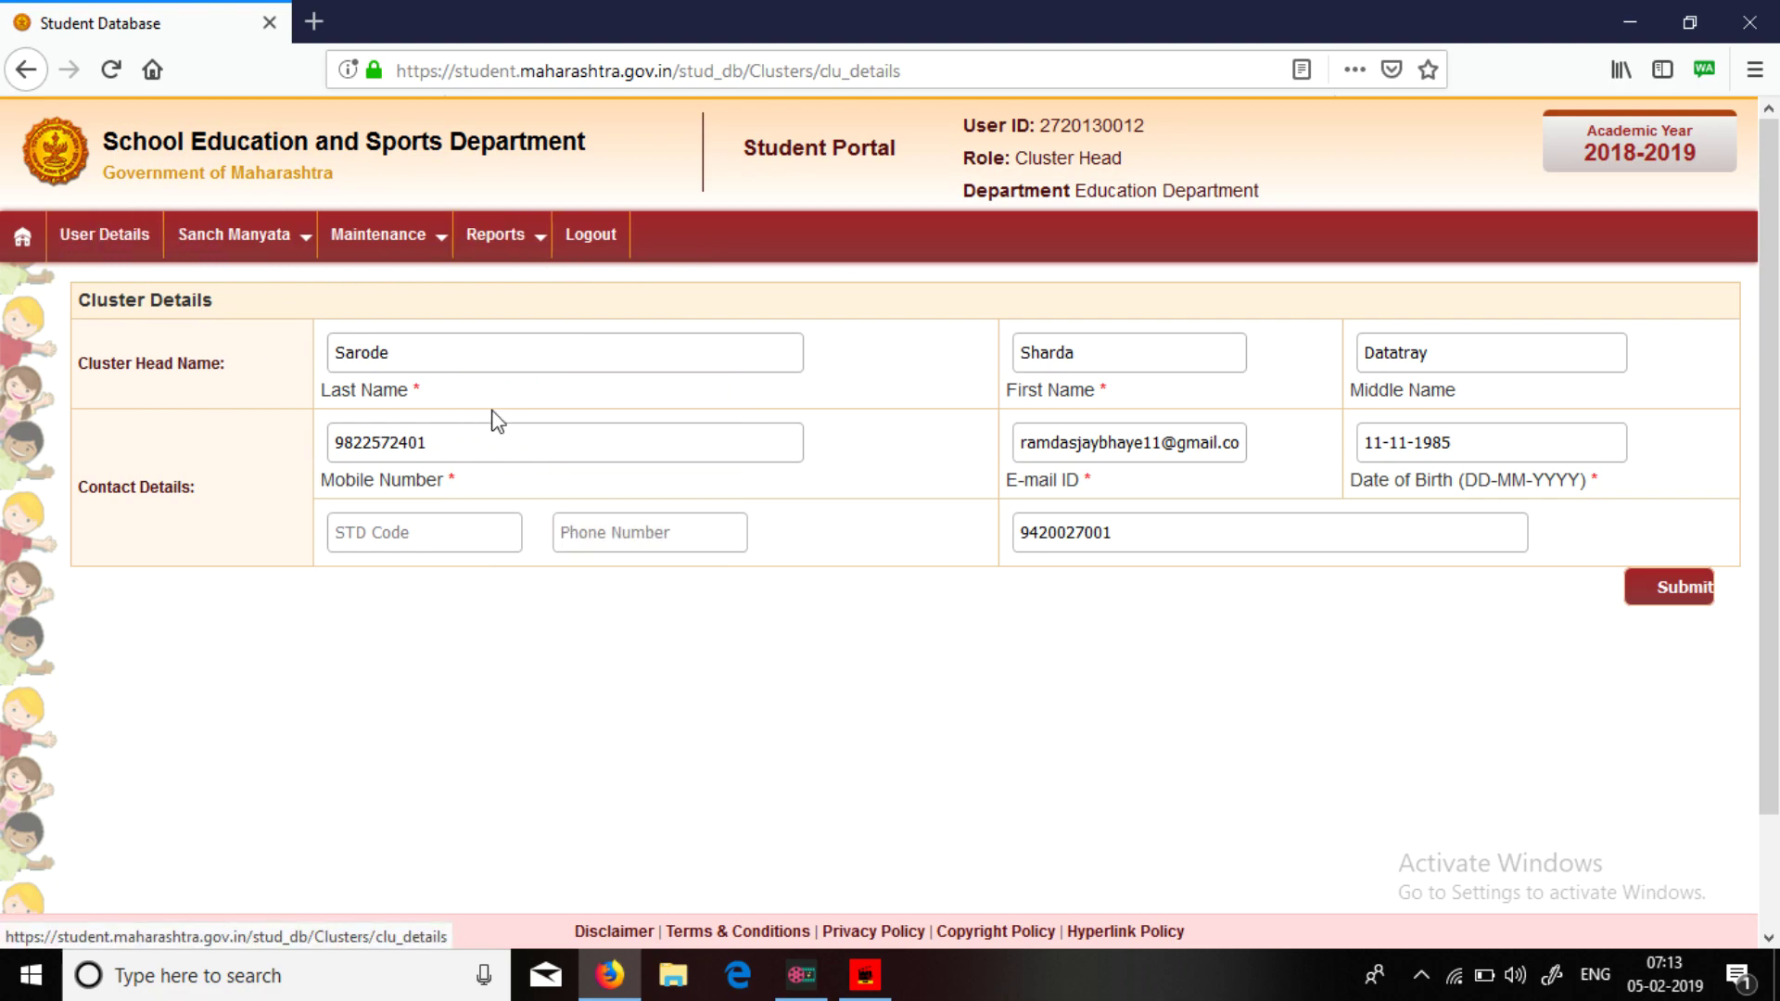
Open the Delete Request Approval page and load the requests for academic year 2018-2019.
{"action": "mouse_move", "coordinate": [255, 260]}
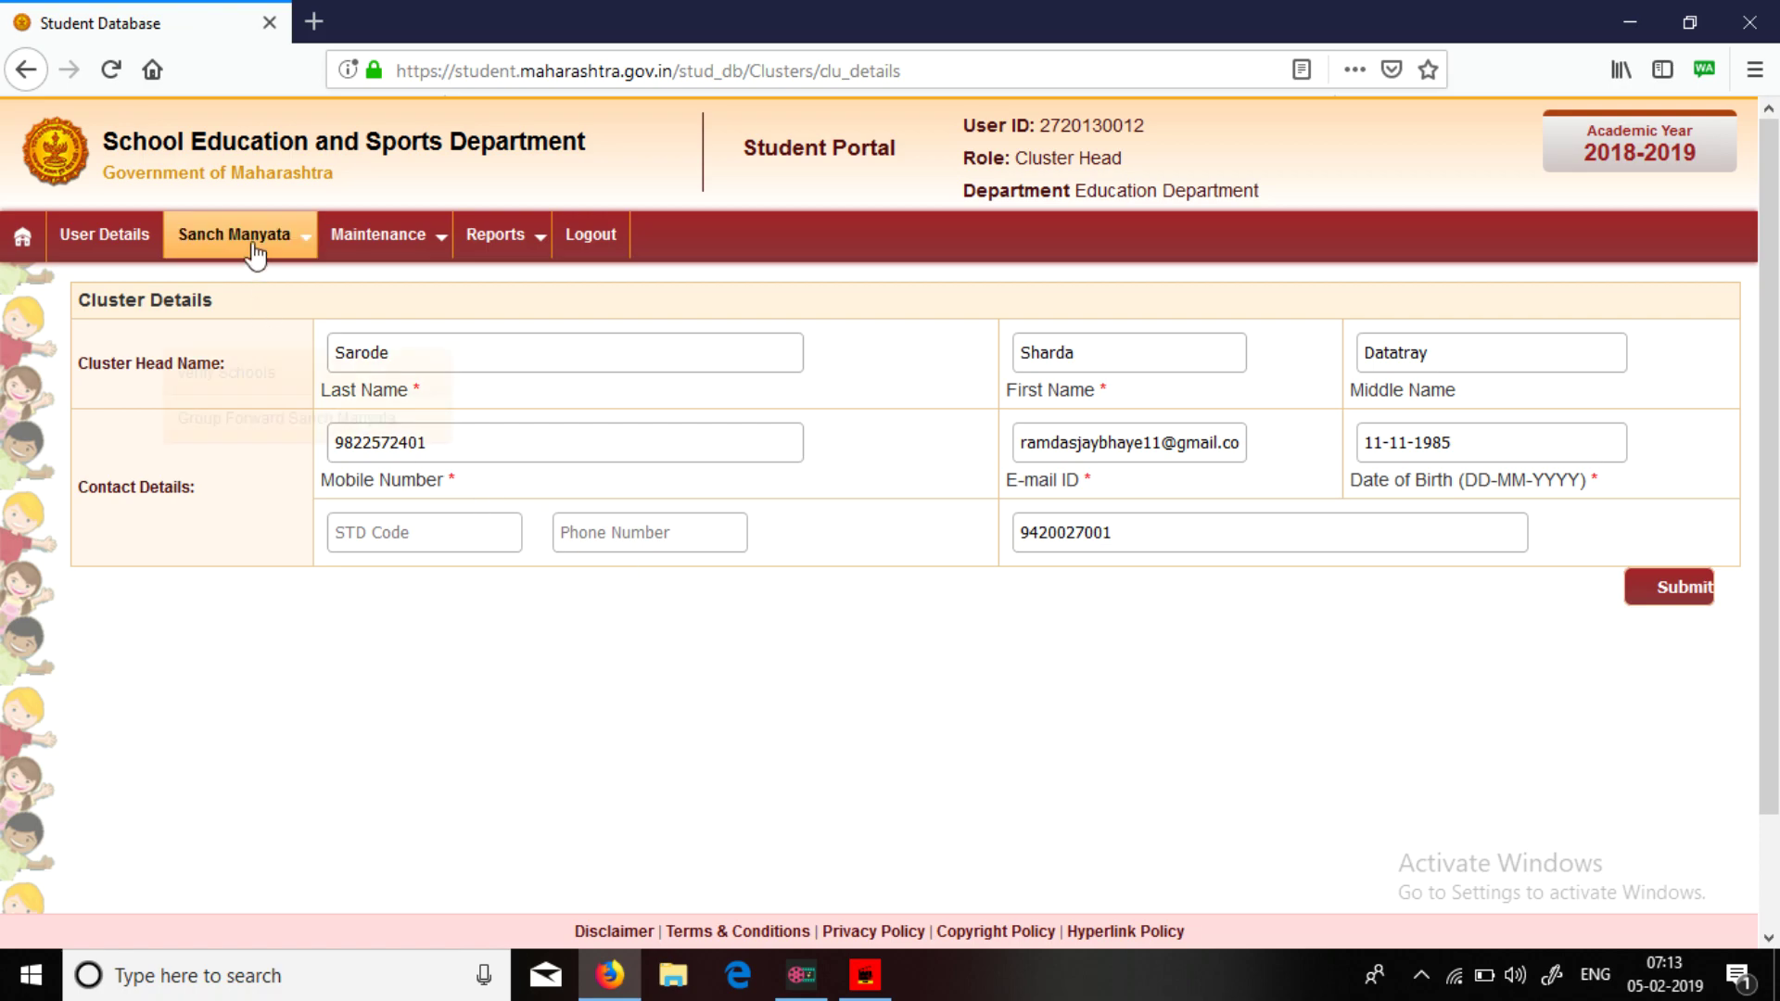
{"action": "mouse_move", "coordinate": [369, 239]}
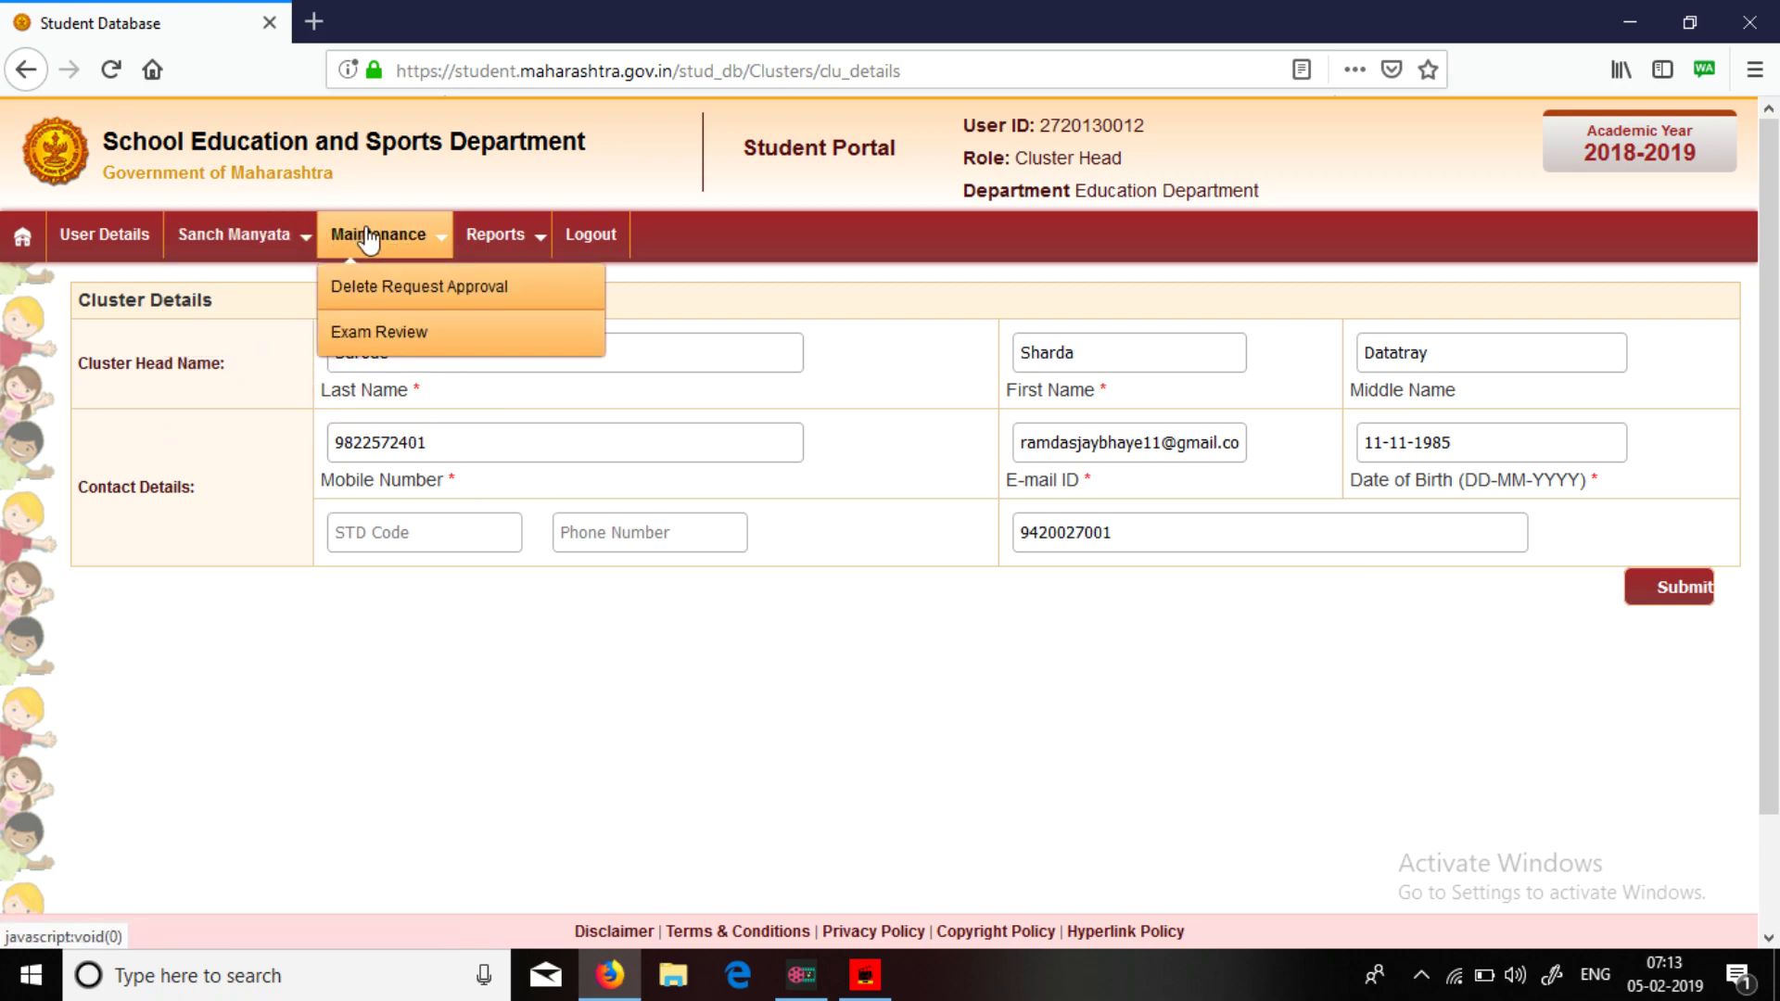
{"action": "left_click", "coordinate": [394, 291]}
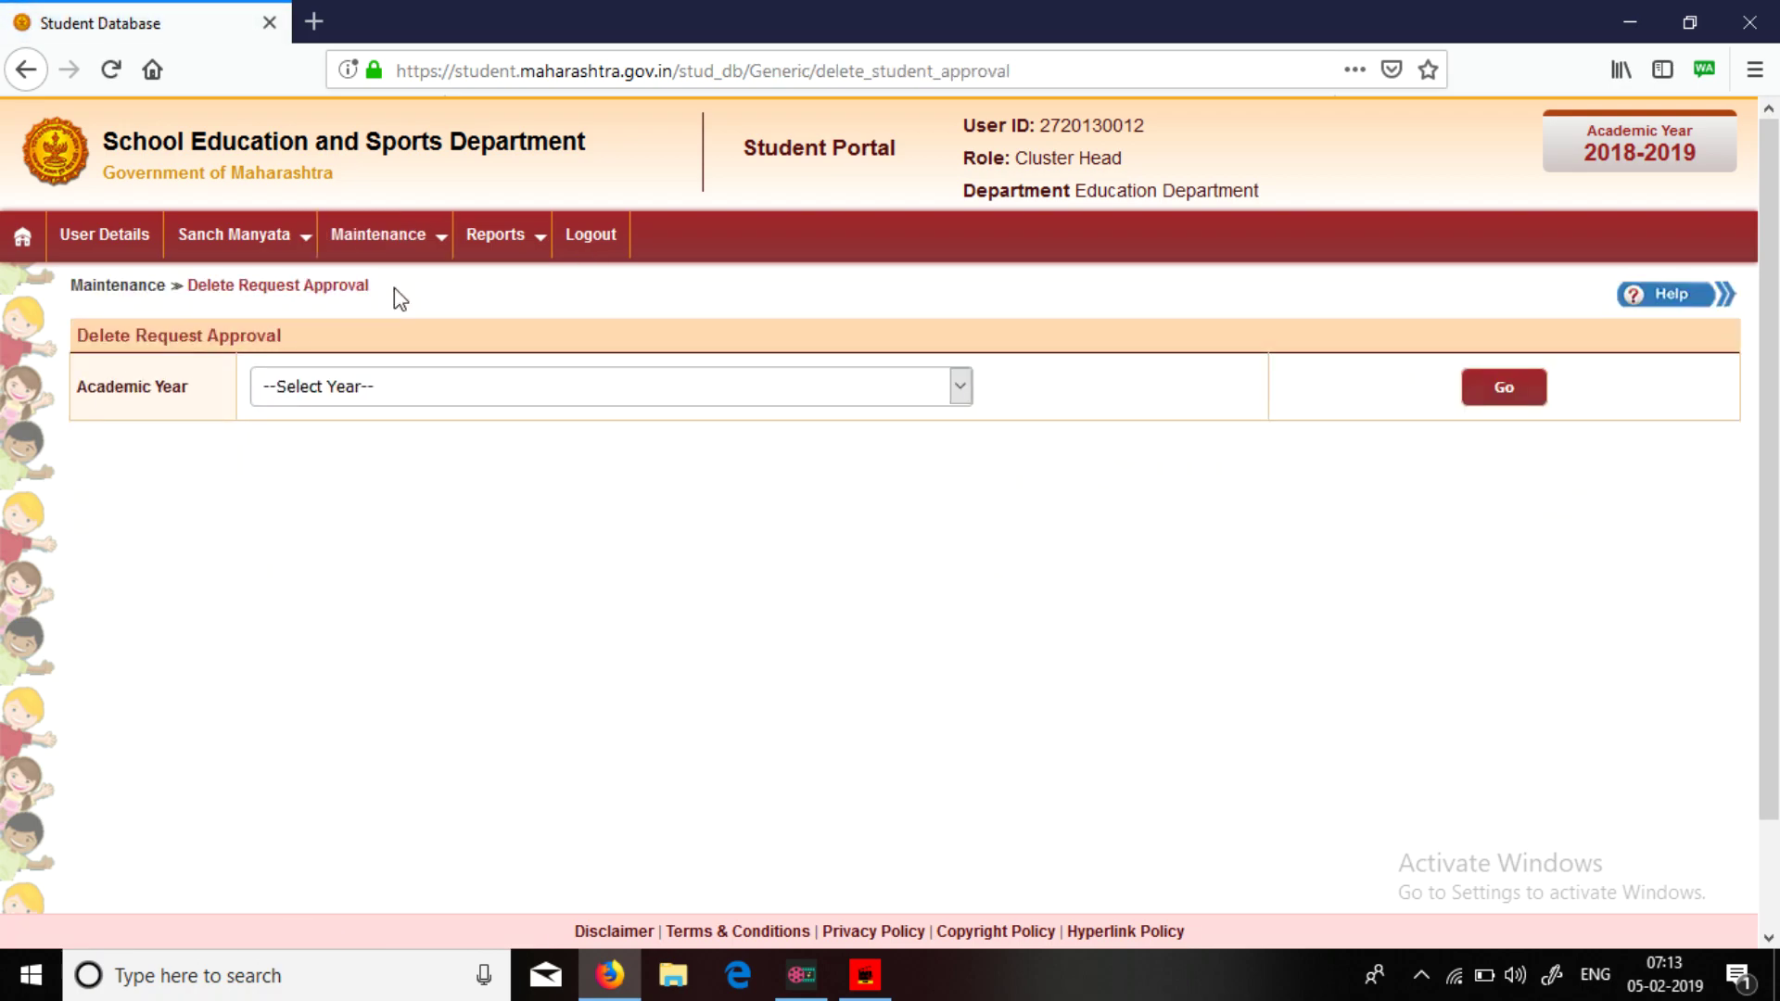
{"action": "left_click", "coordinate": [388, 391]}
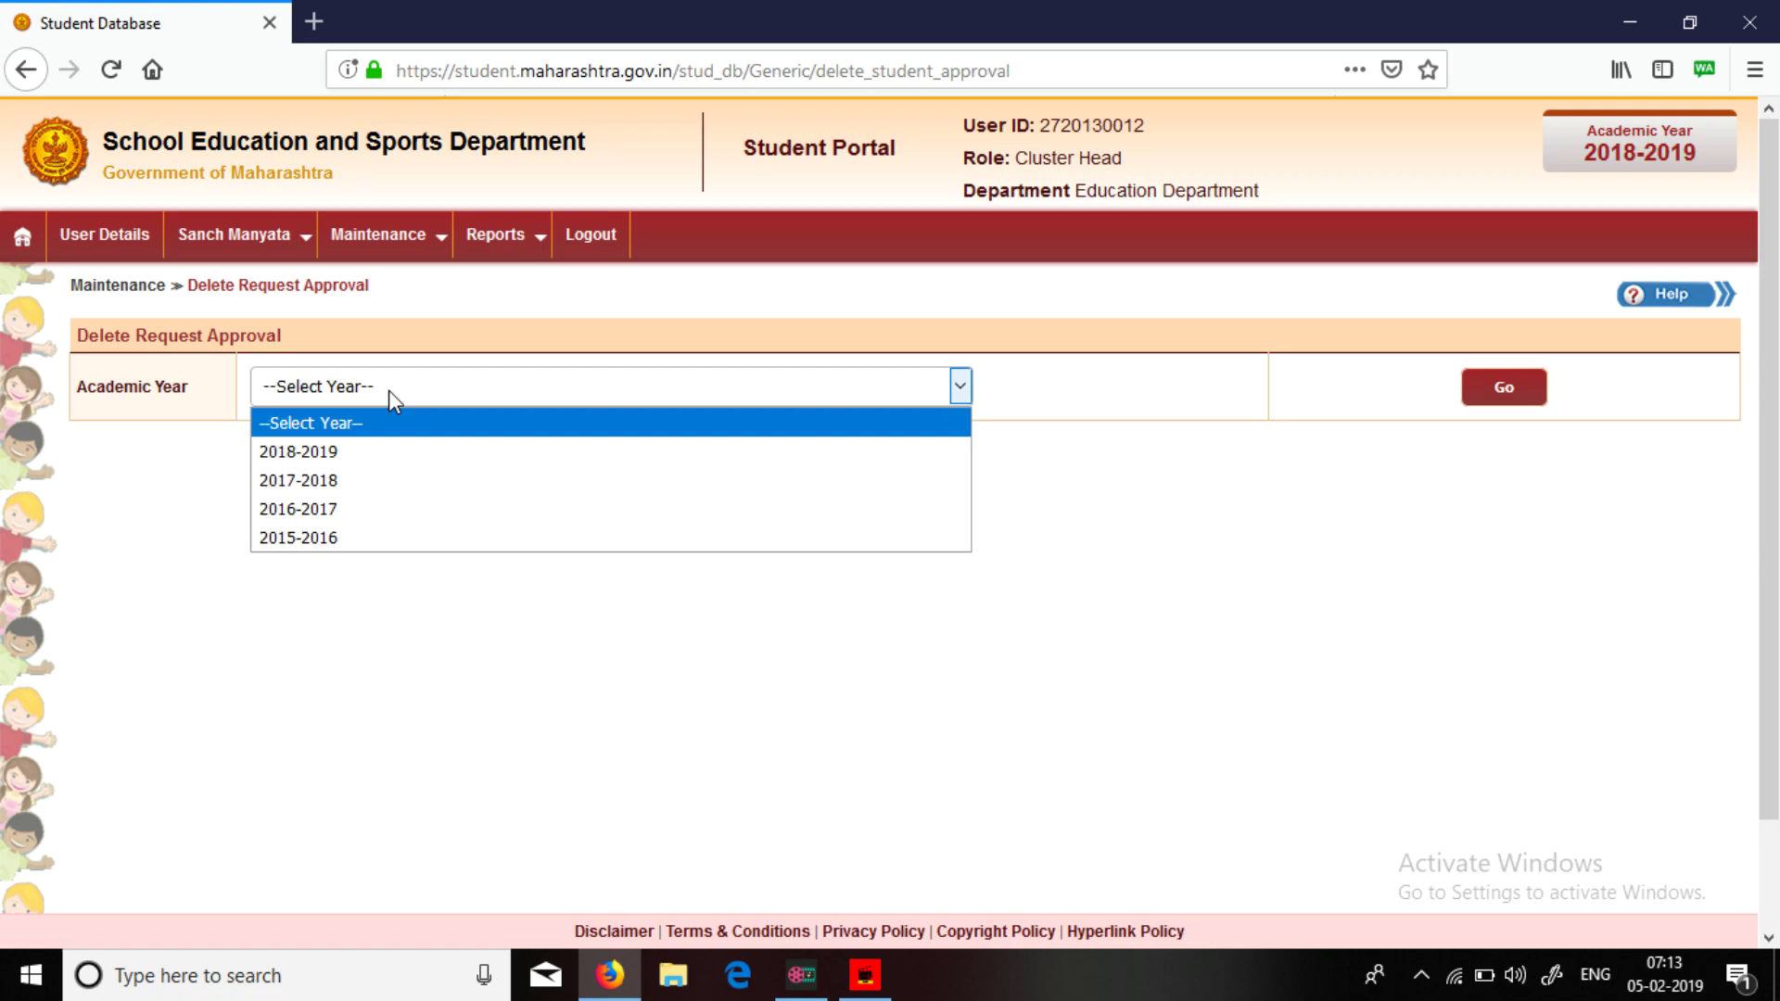
{"action": "left_click", "coordinate": [389, 458]}
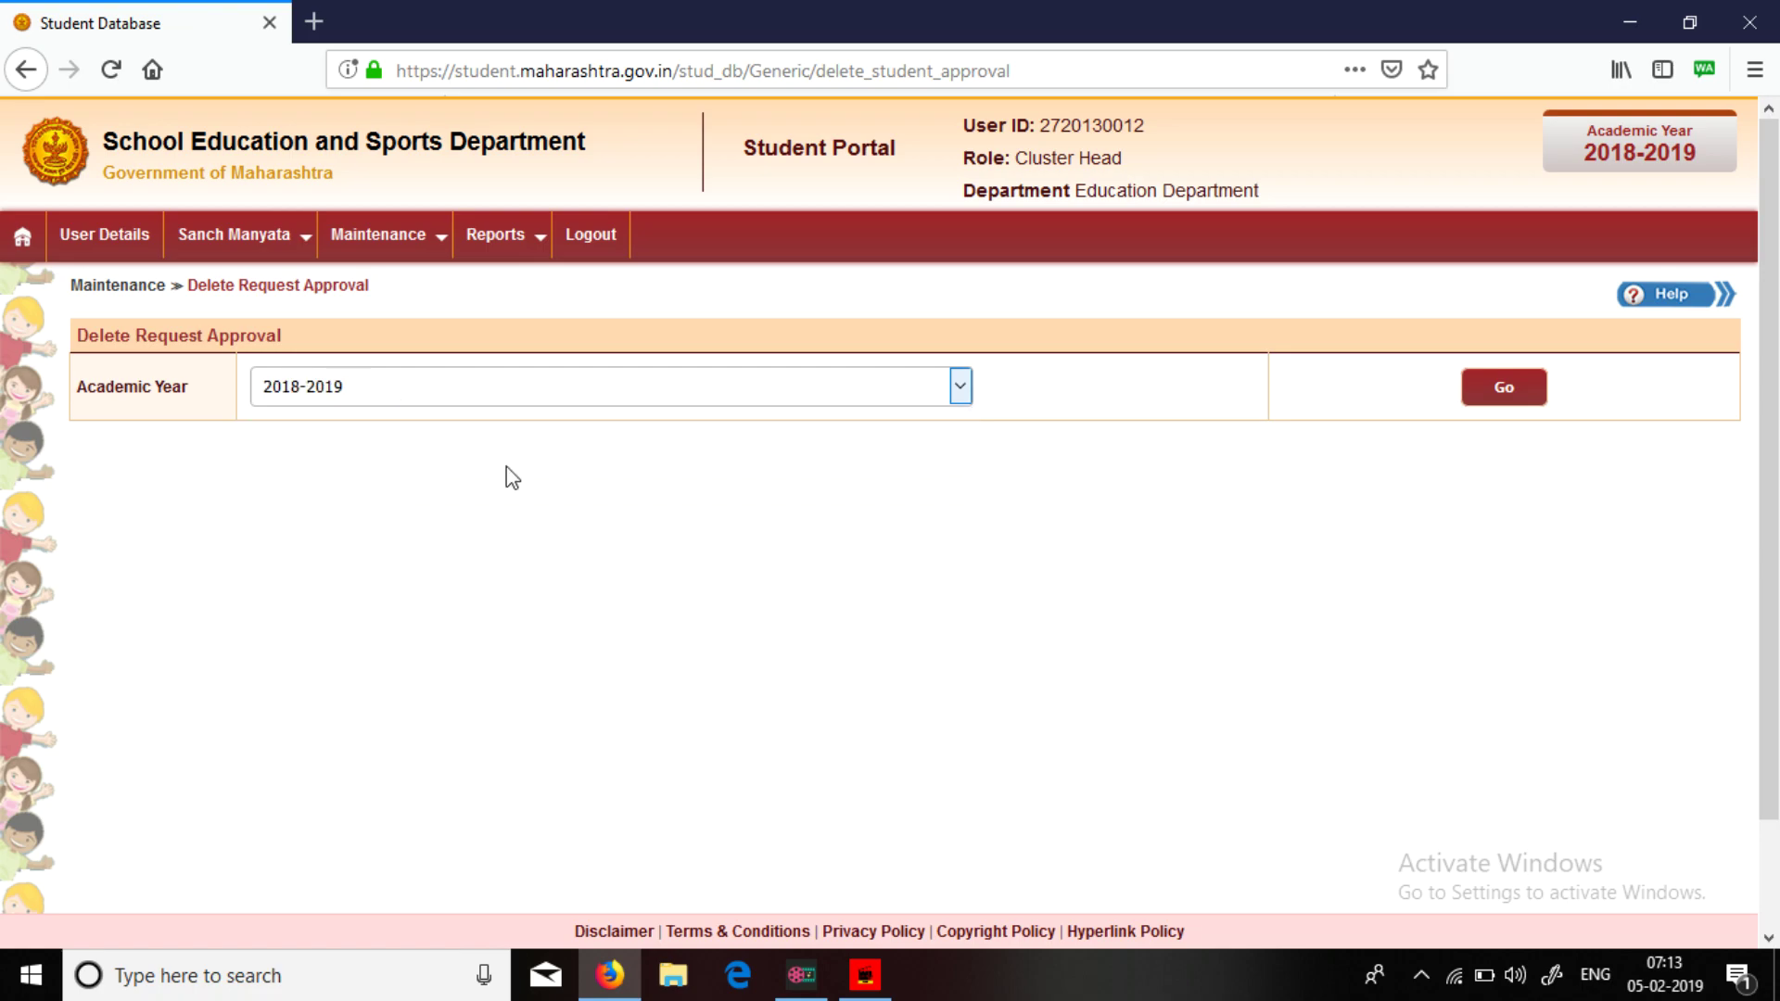
{"action": "left_click", "coordinate": [1489, 402]}
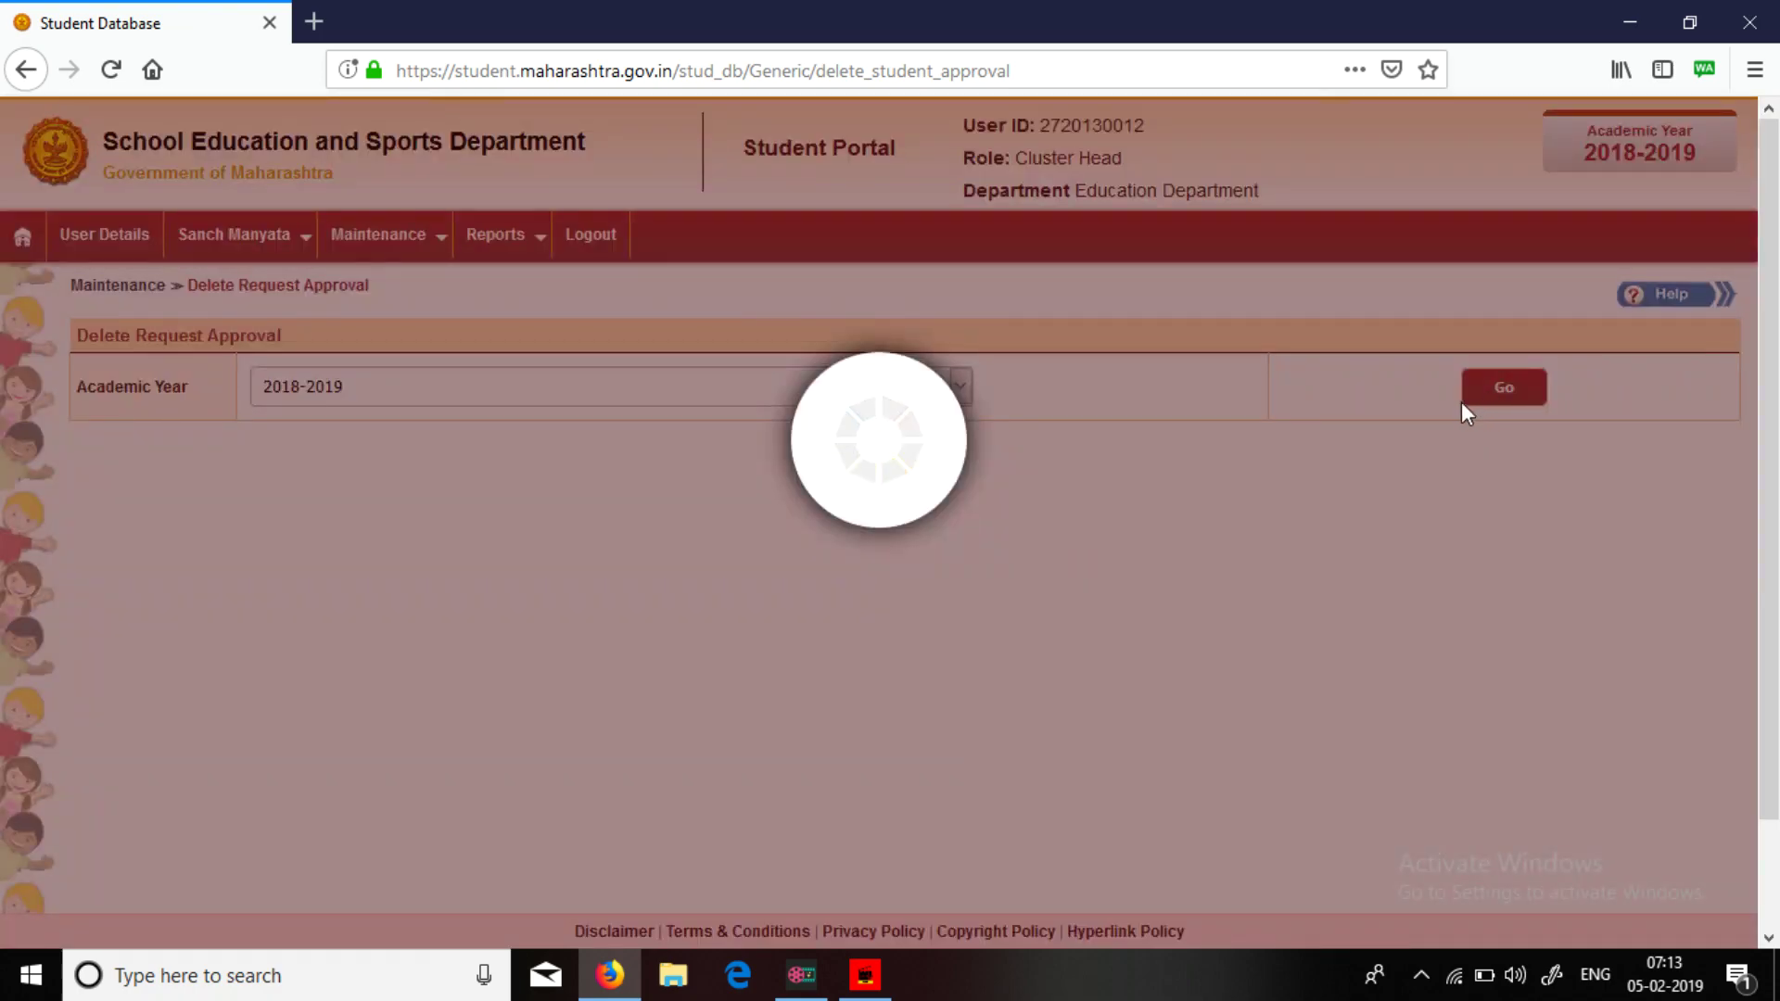